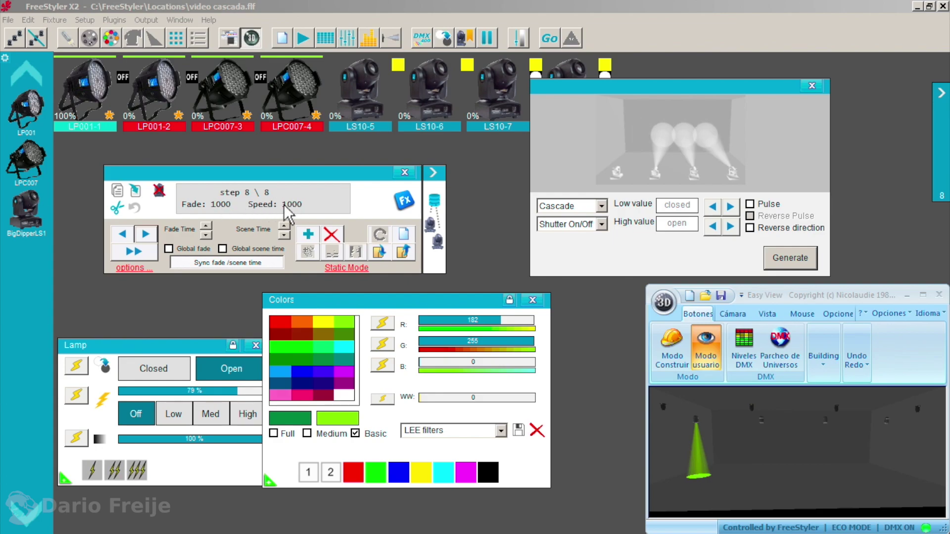
Step manually through the generated eight-step cascade sequence, with the 3D visualizer beside the sequence editor, to check the par lights.
click(145, 234)
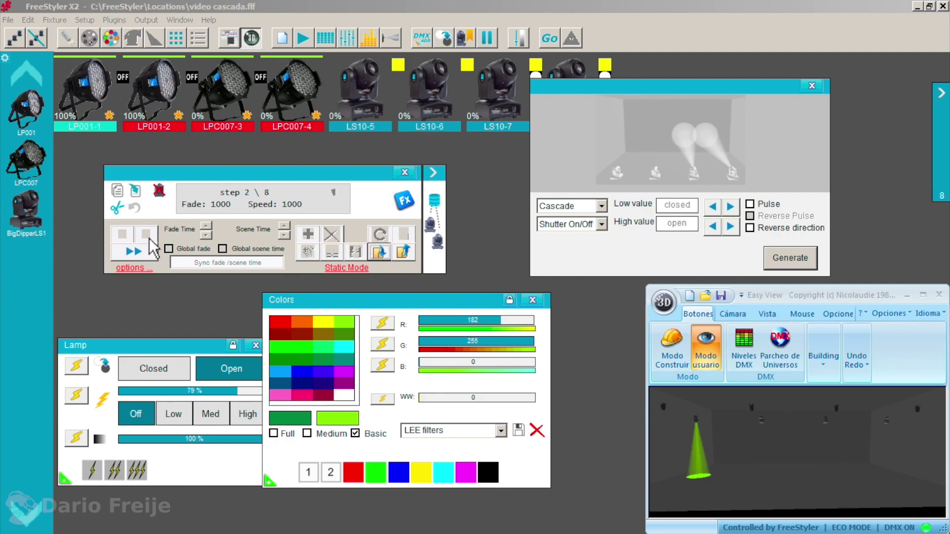
click(146, 234)
click(149, 239)
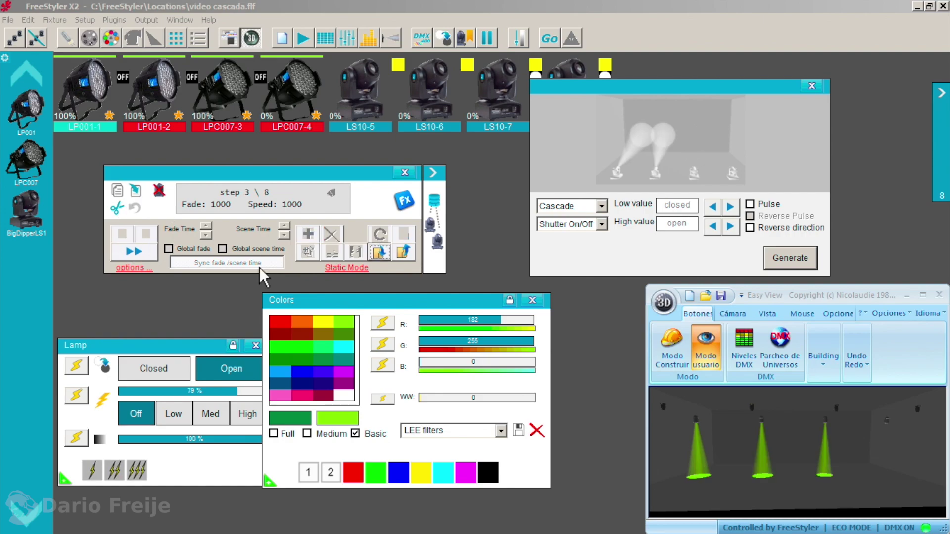
drag(866, 298, 364, 294)
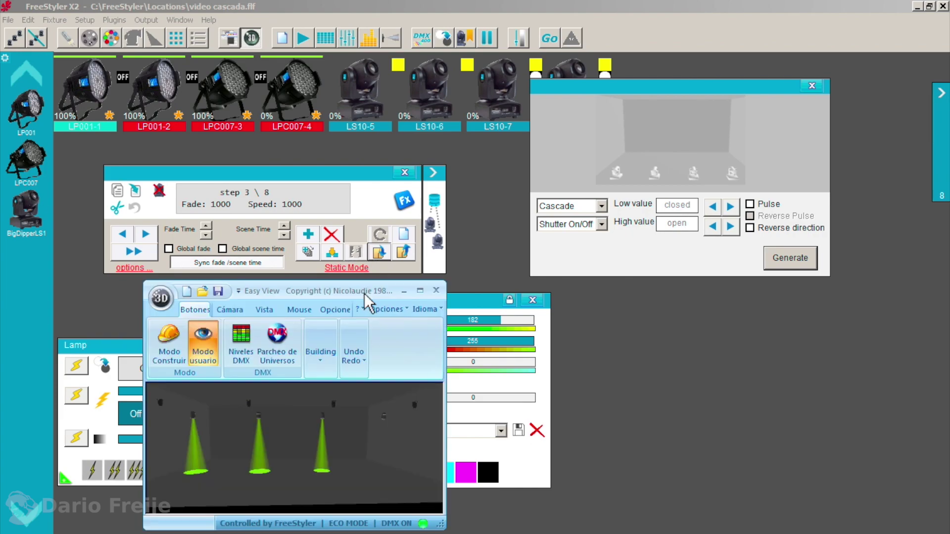
click(155, 239)
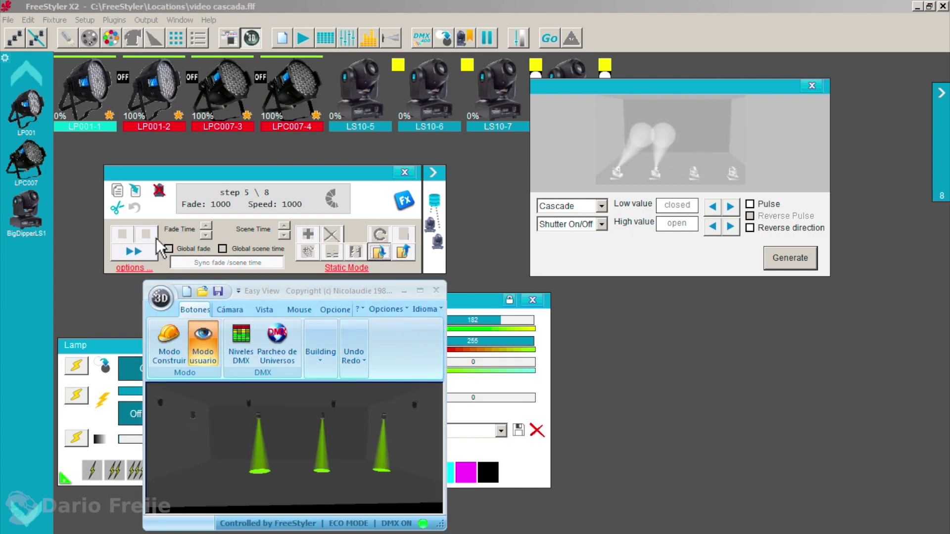
click(156, 236)
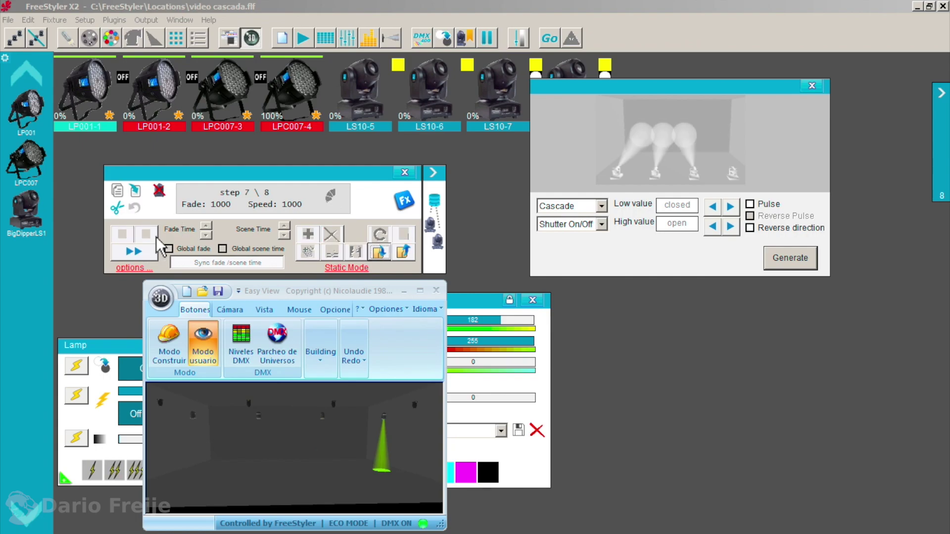
click(156, 237)
click(156, 236)
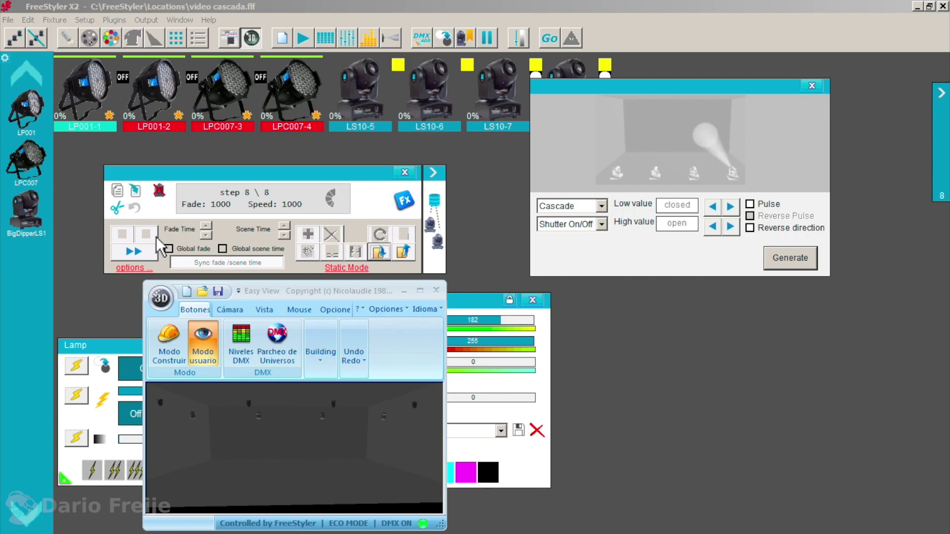
Play the cascade sequence continuously, close the Fx generator, and stop playback after watching it in the 3D visualizer.
click(132, 253)
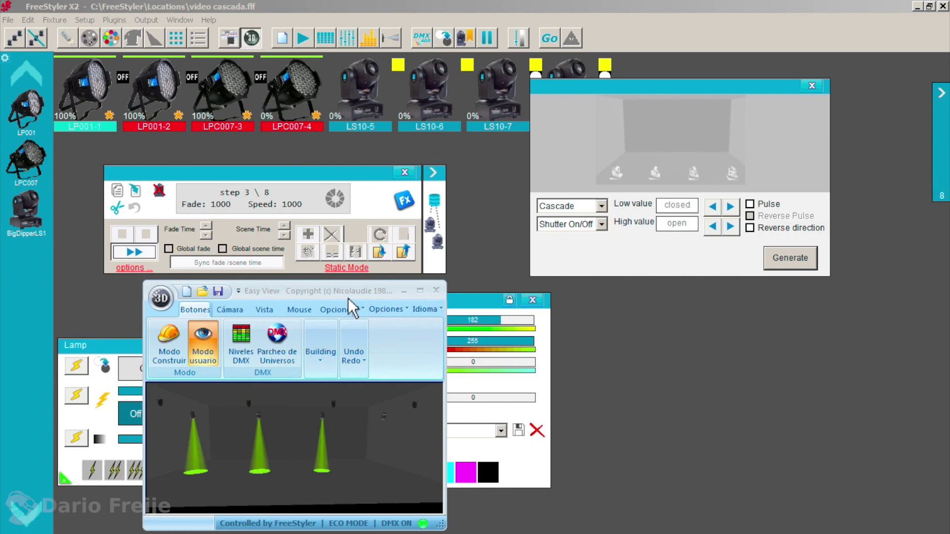
click(812, 86)
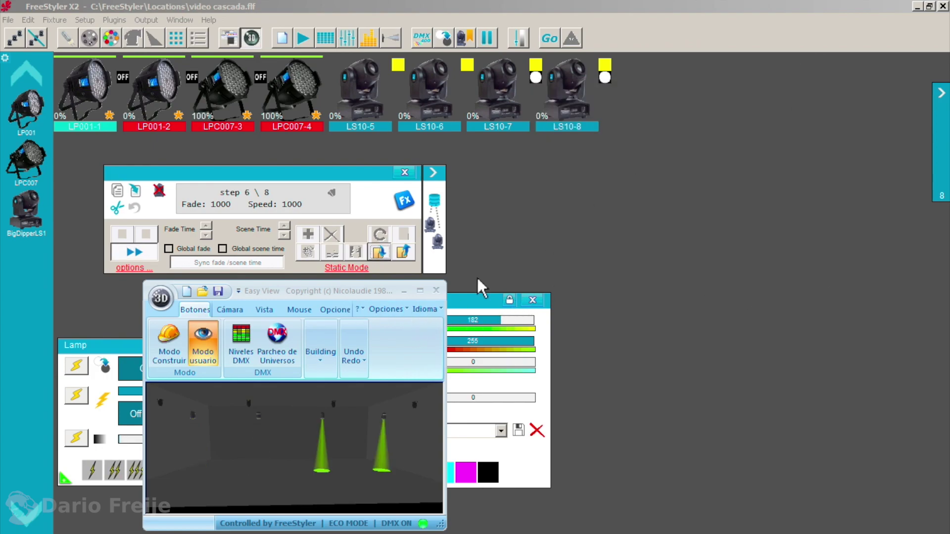
drag(326, 291, 786, 293)
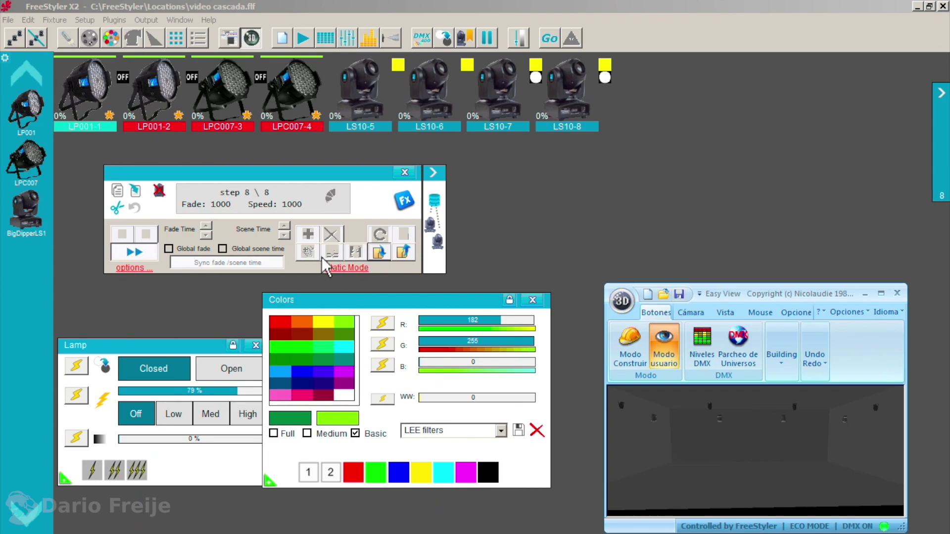
click(138, 253)
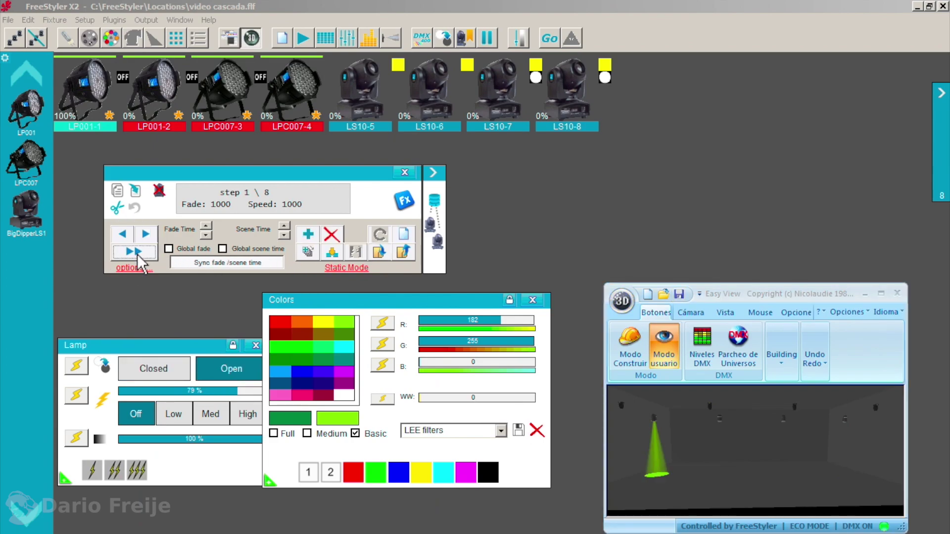
Save the cascade sequence as parleds.chb in the pruebas folder and close the save dialog.
click(379, 252)
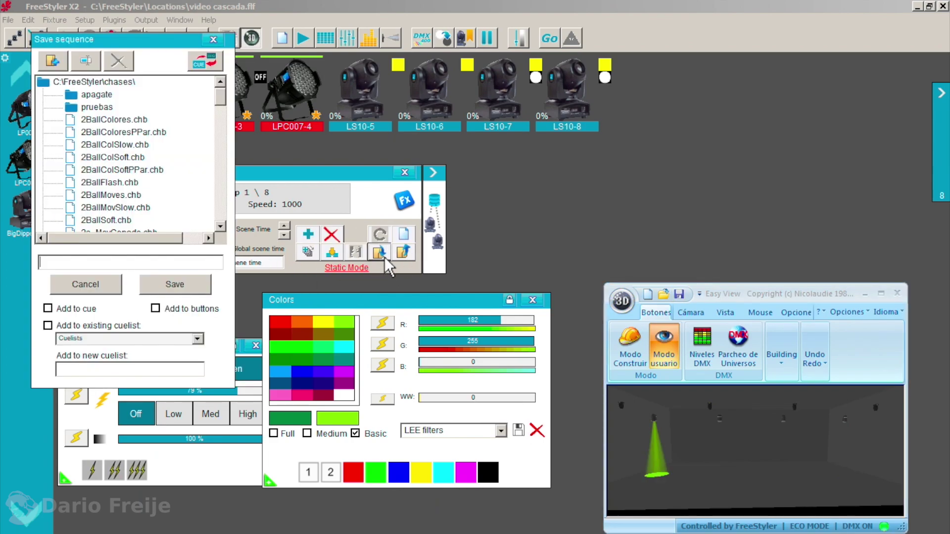
double_click(97, 109)
click(94, 264)
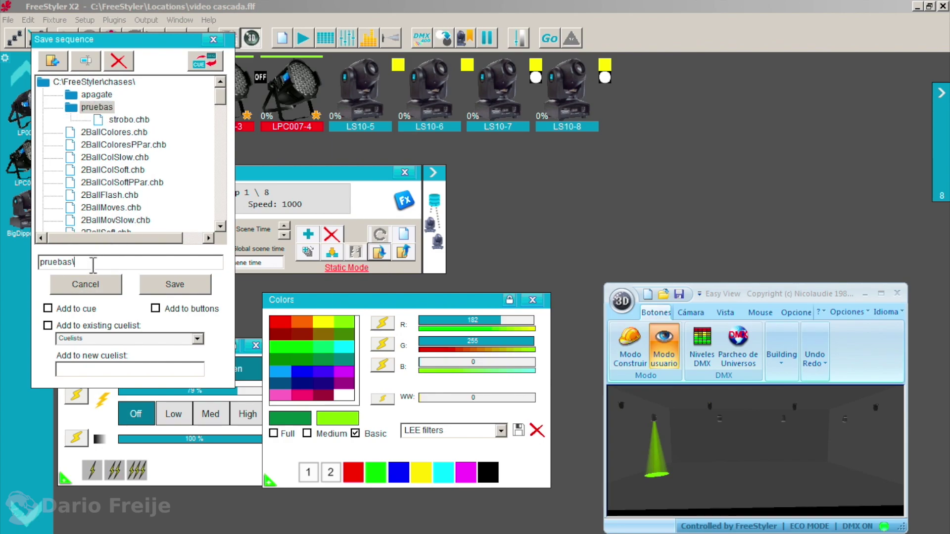
click(162, 282)
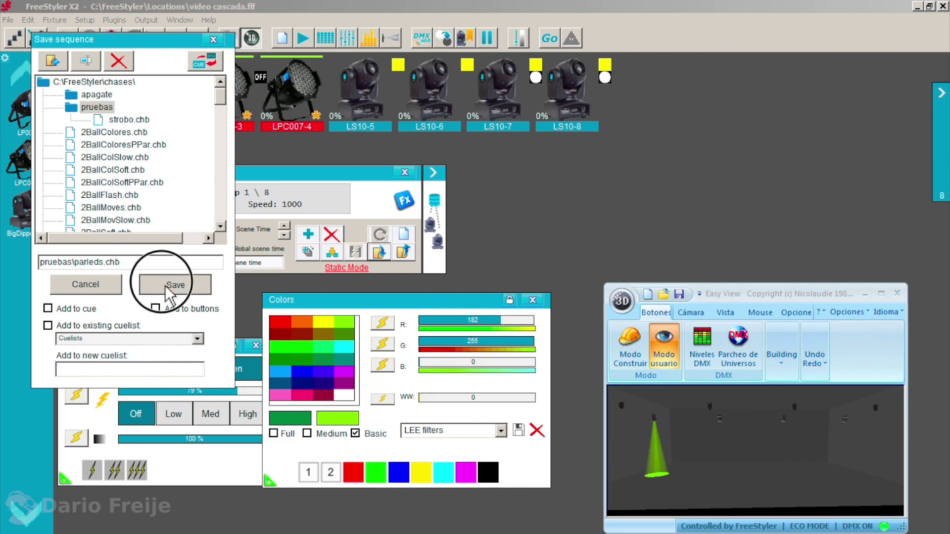
click(213, 40)
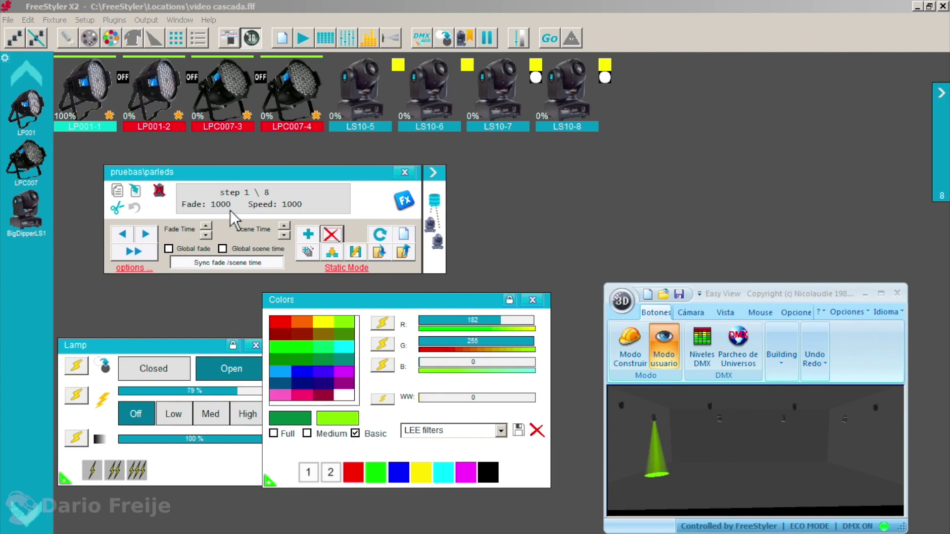
Start a new sequence and exclude the selected LP001 and LPC007 par fixtures from it.
click(409, 236)
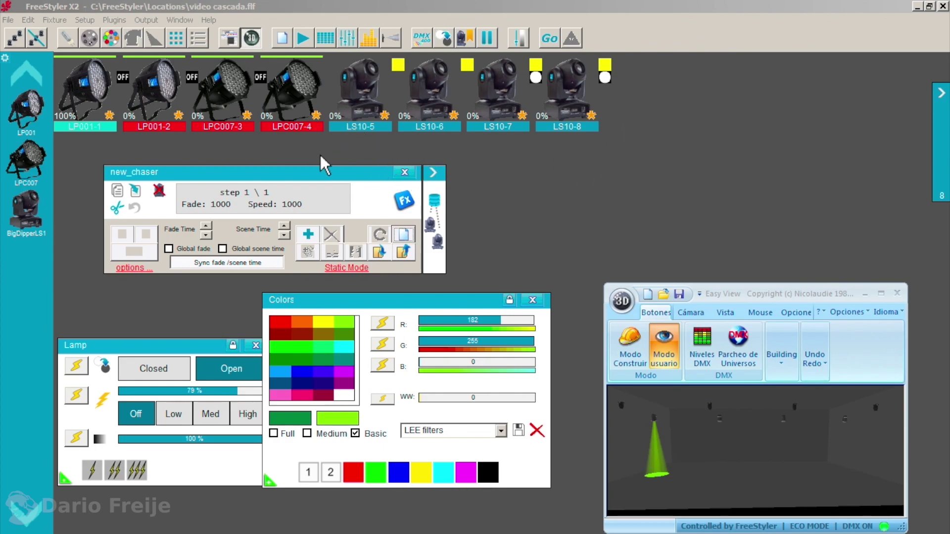
click(296, 147)
drag(300, 144, 84, 89)
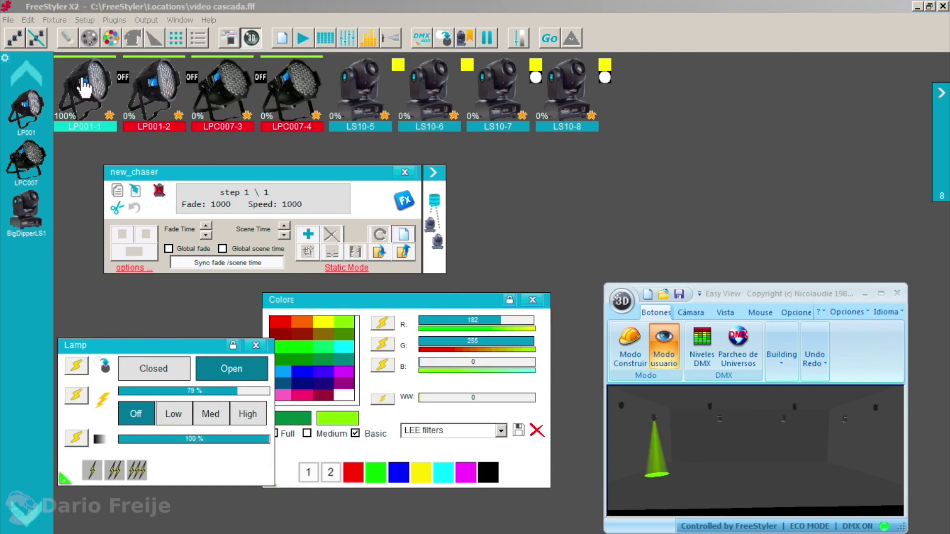
click(159, 190)
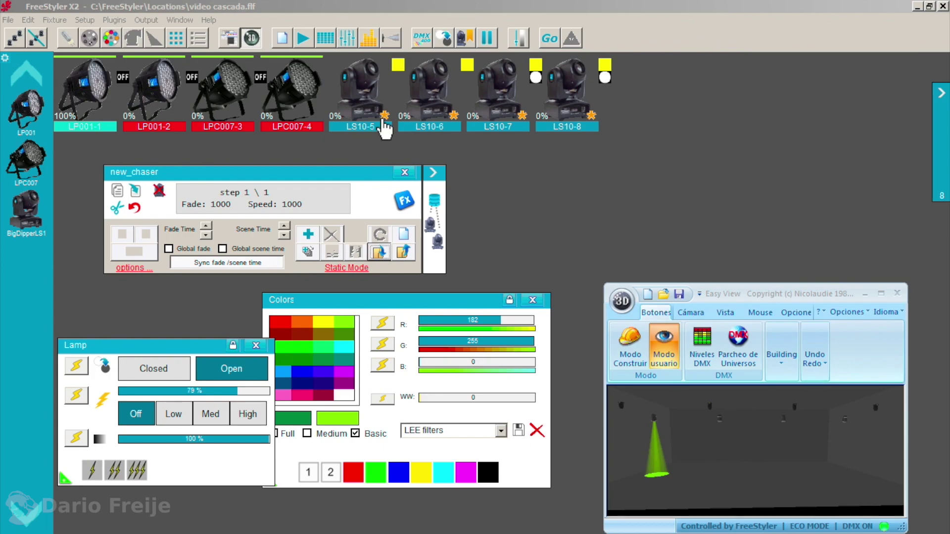
Select all BigDipperLS1 moving heads and set their color to cyan.
click(27, 217)
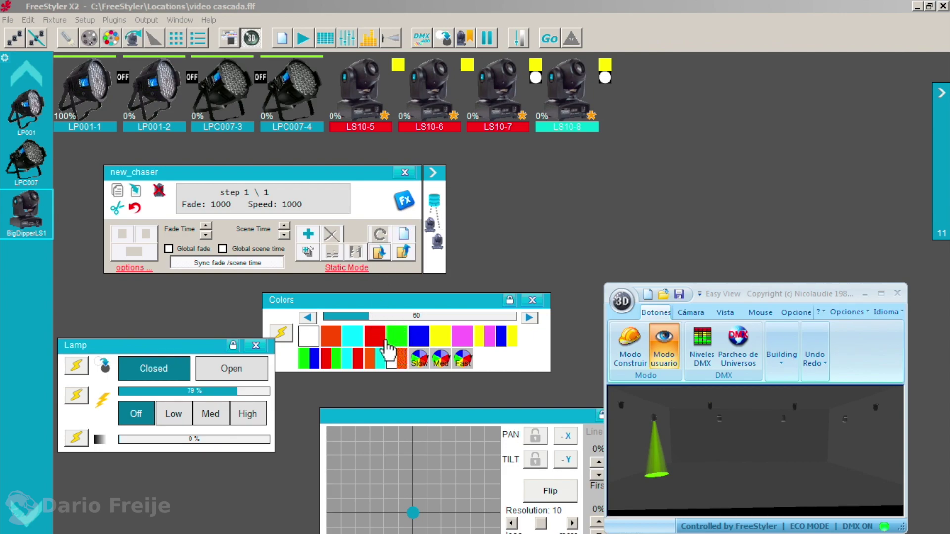
click(356, 341)
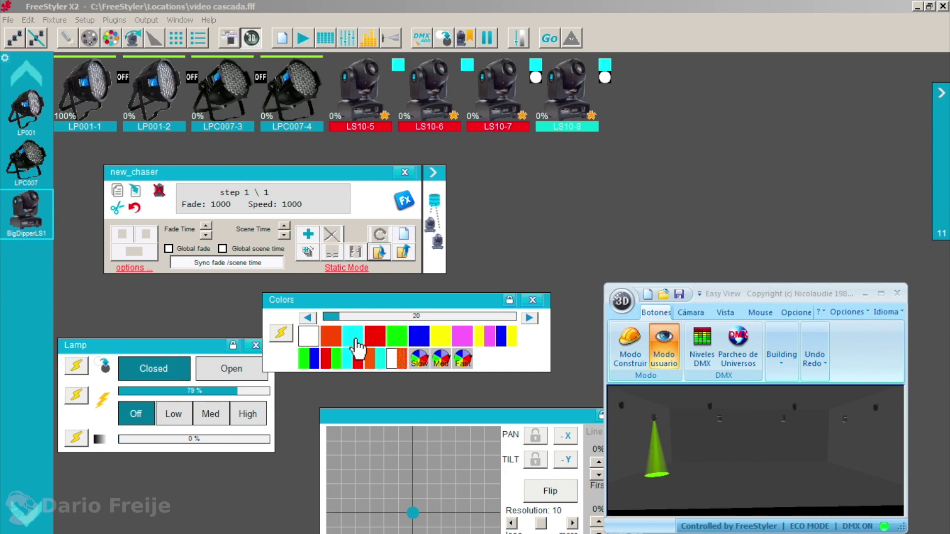
Generate an Inverse Chase effect on Shutter On/Off for the moving heads with the Fx generator.
click(402, 203)
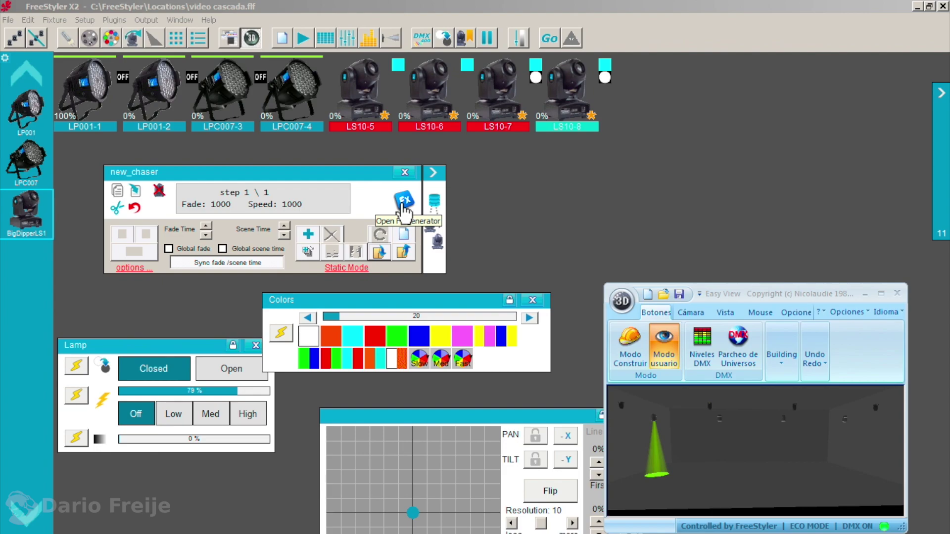
drag(475, 203, 623, 111)
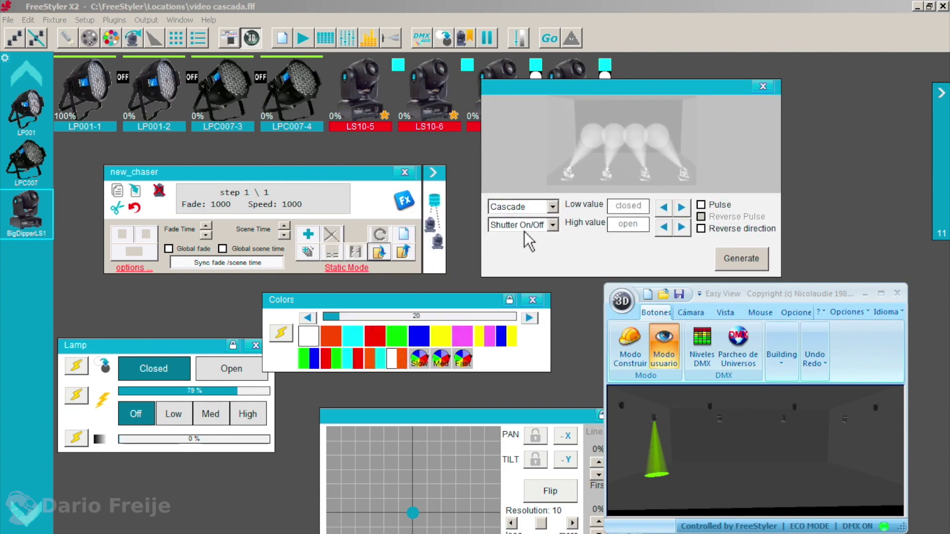
click(549, 208)
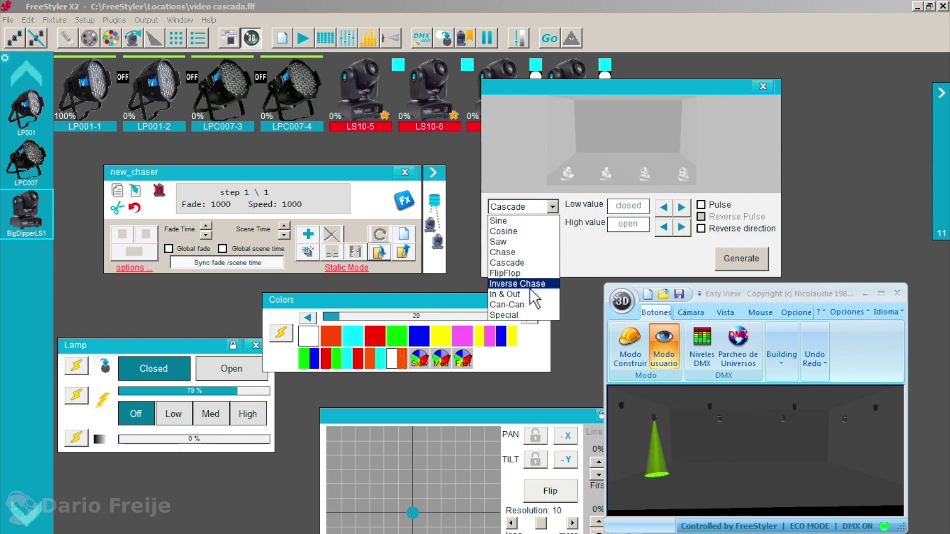
click(528, 290)
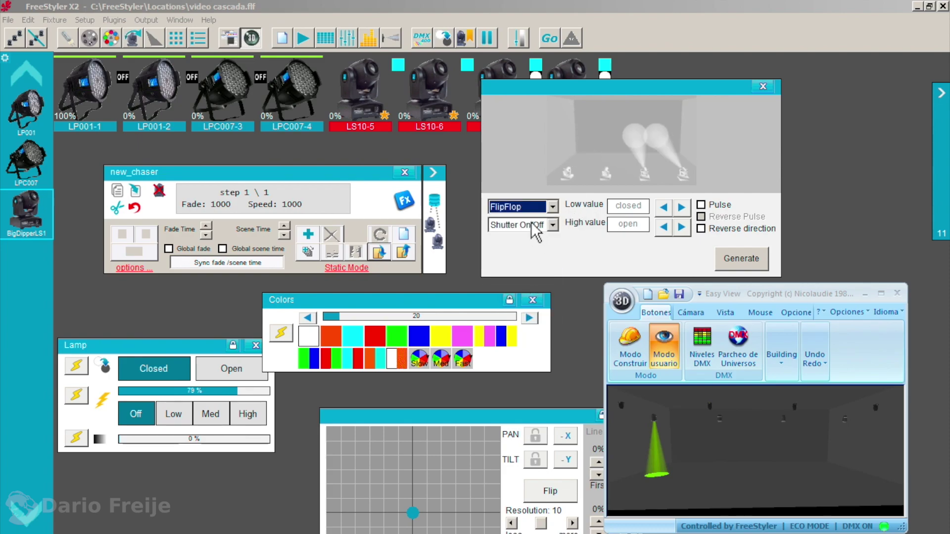
click(533, 207)
click(531, 286)
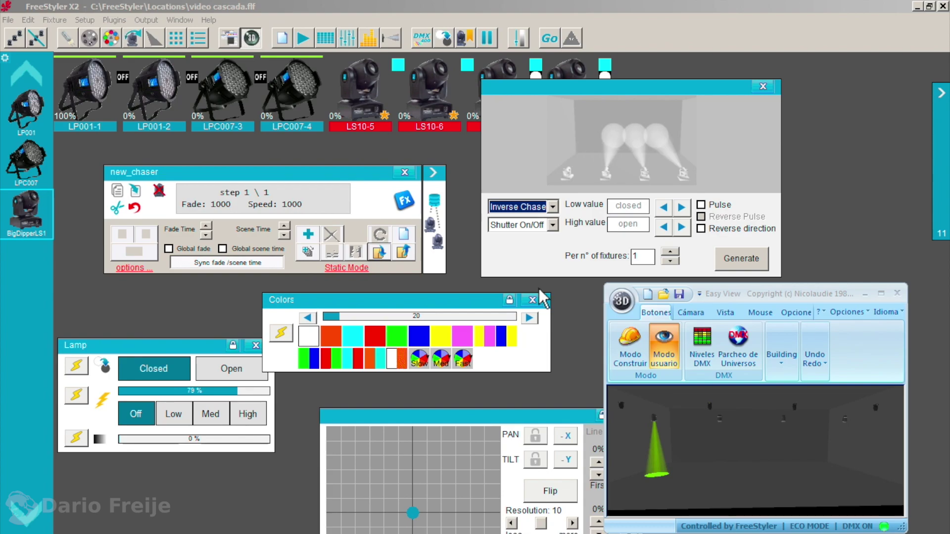
click(741, 263)
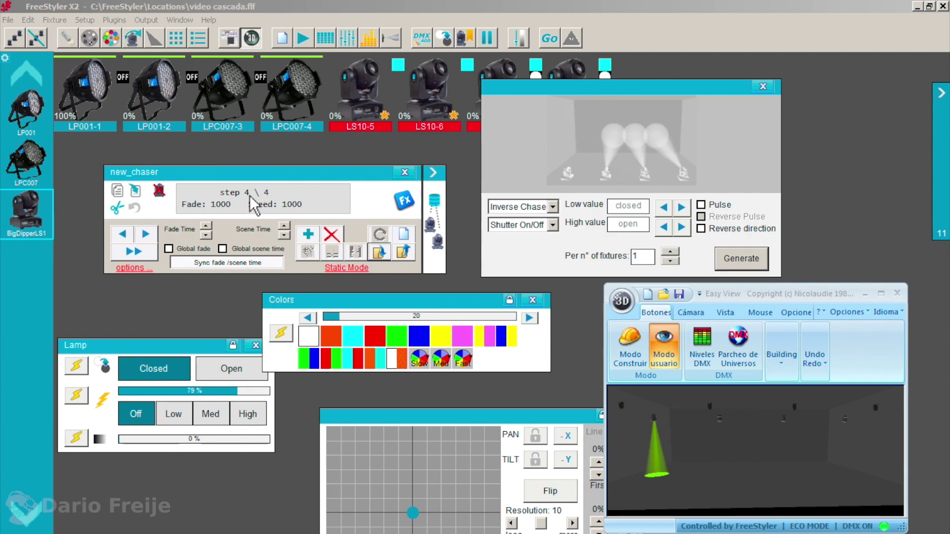
Play the inverse chase sequence, close the Fx generator, and stop playback after checking it in the 3D visualizer.
click(138, 253)
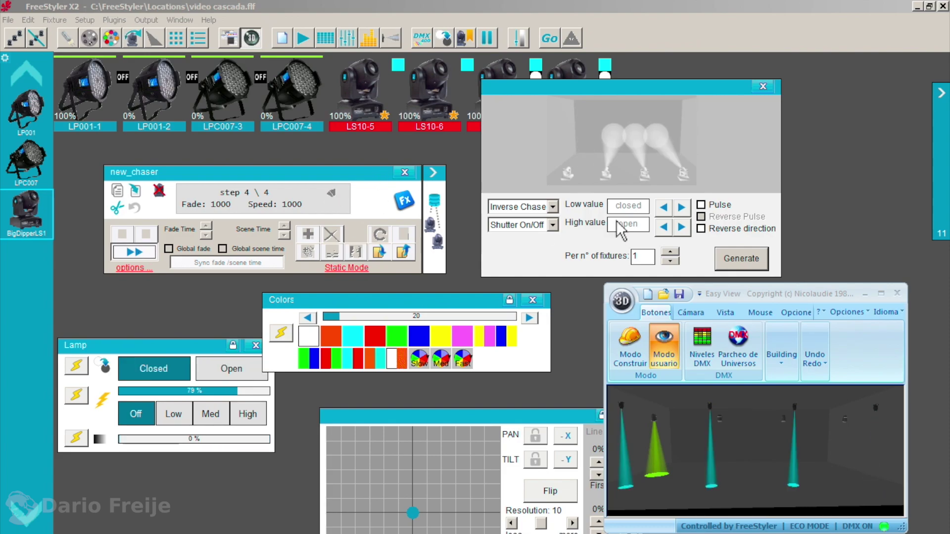
click(764, 87)
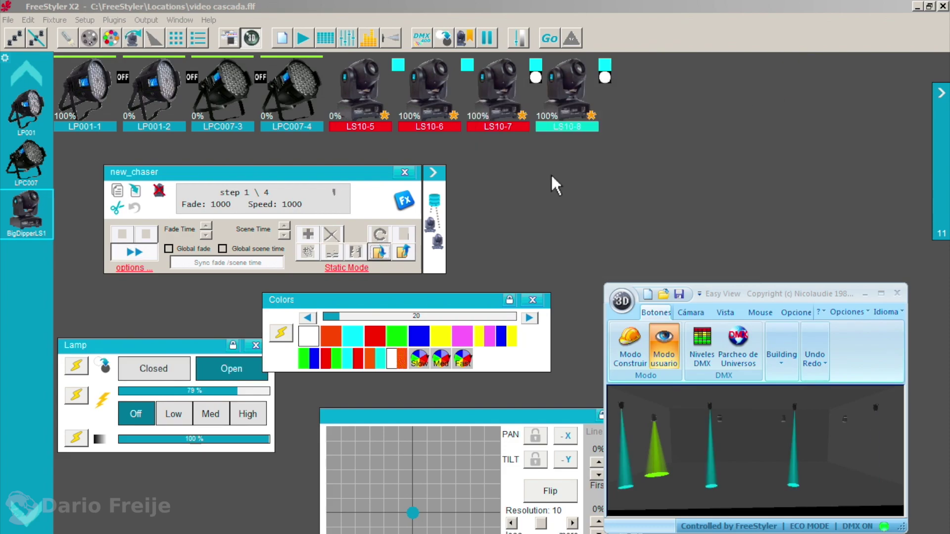
click(144, 255)
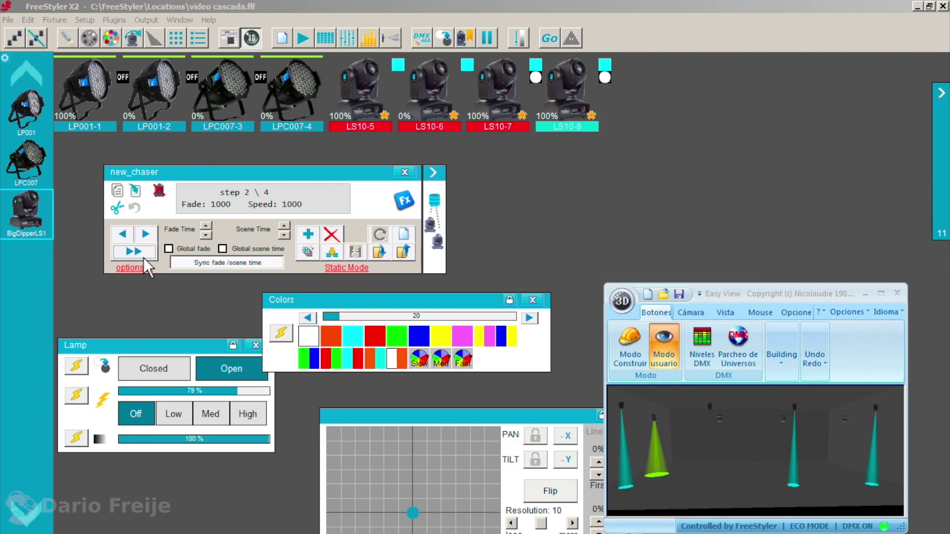
Save the inverse chase sequence as cabezales.chb in the pruebas folder.
click(381, 261)
double_click(104, 109)
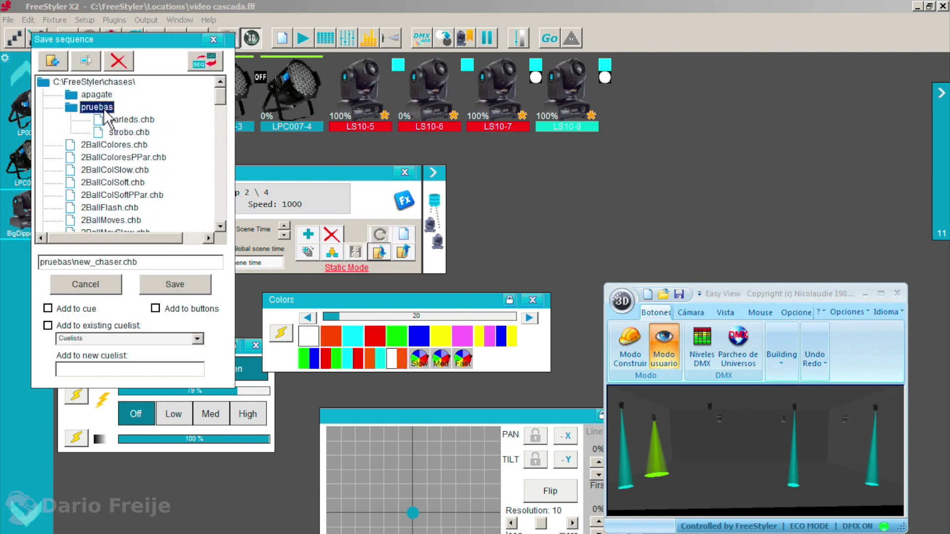
drag(123, 262, 74, 262)
text(cabezale)
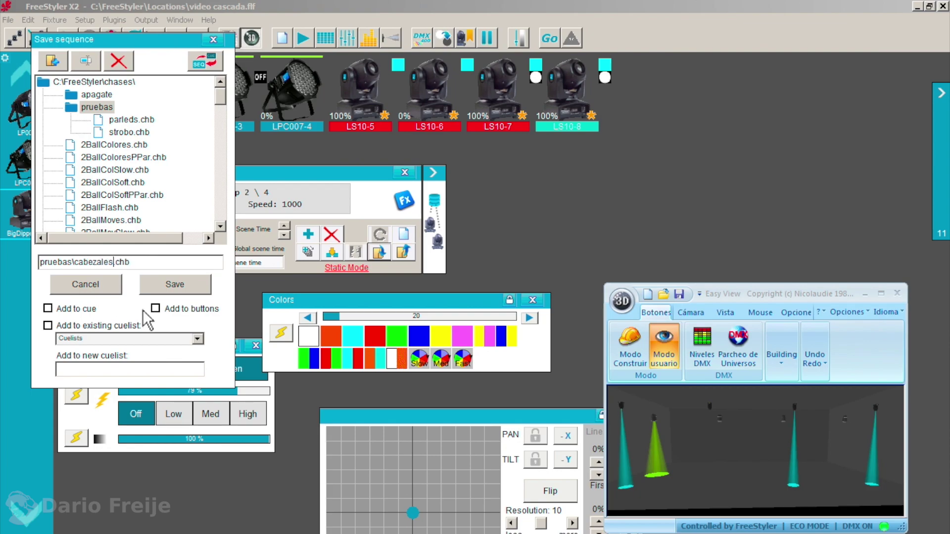
click(179, 288)
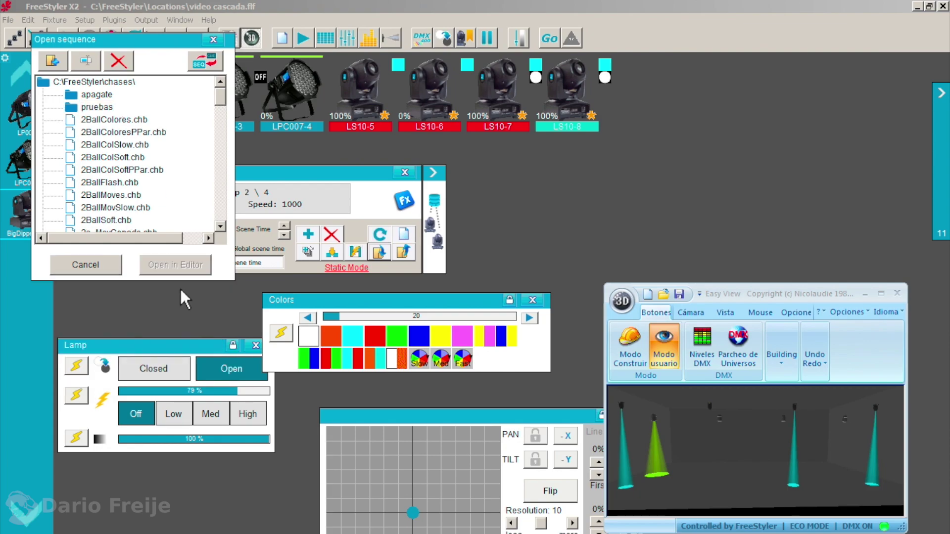
Close the sequence editor and open the cuelist playback window, placing it clear of the sequence file list.
click(405, 173)
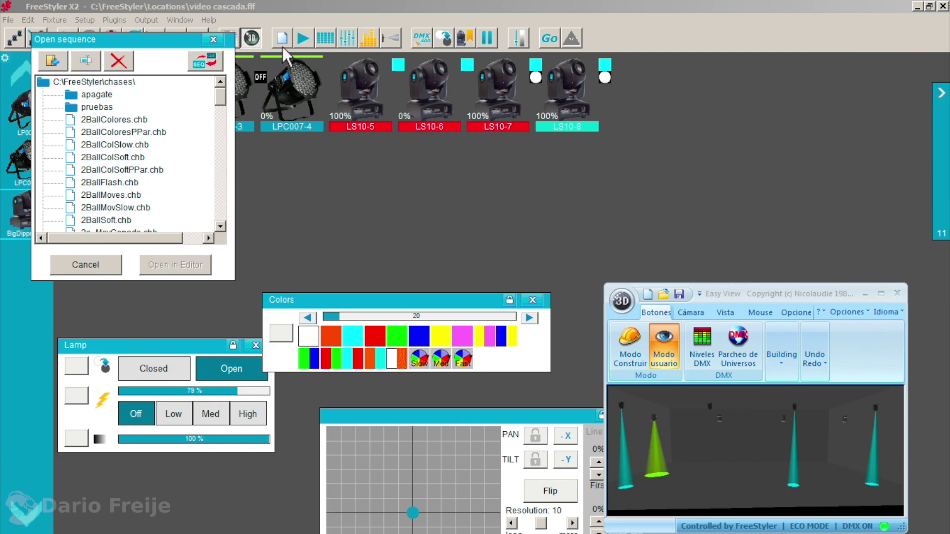
click(304, 42)
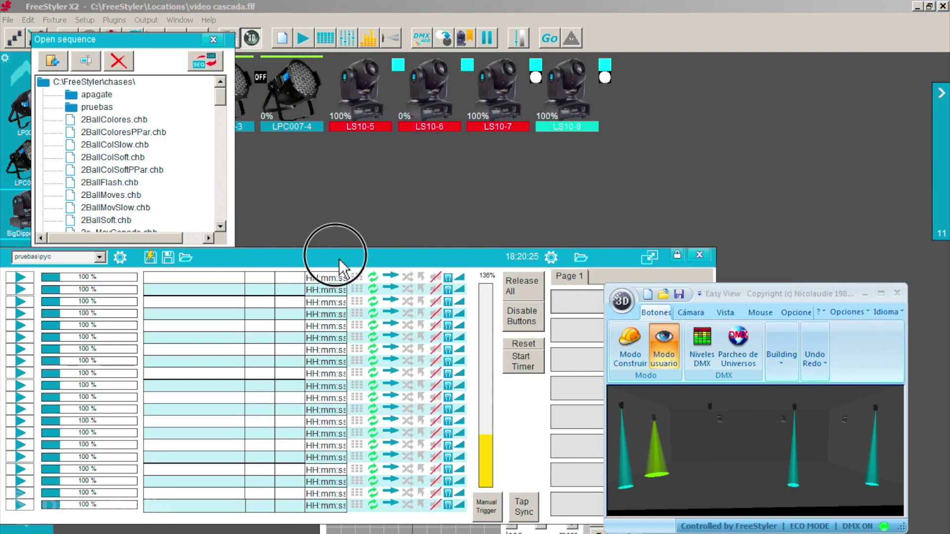
drag(340, 239, 344, 243)
Load parleds.chb and cabezales.chb from the pruebas folder into the first two rows of the cuelist.
double_click(97, 107)
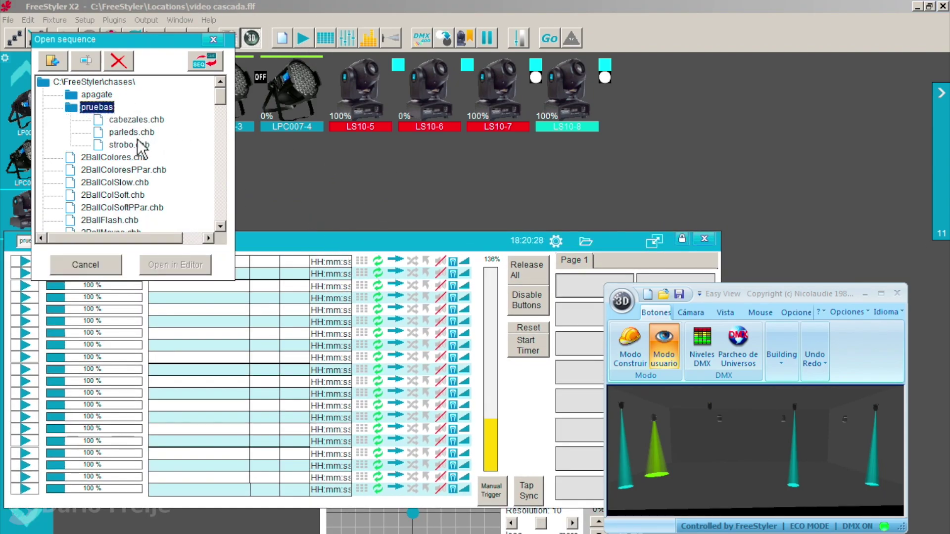
click(131, 132)
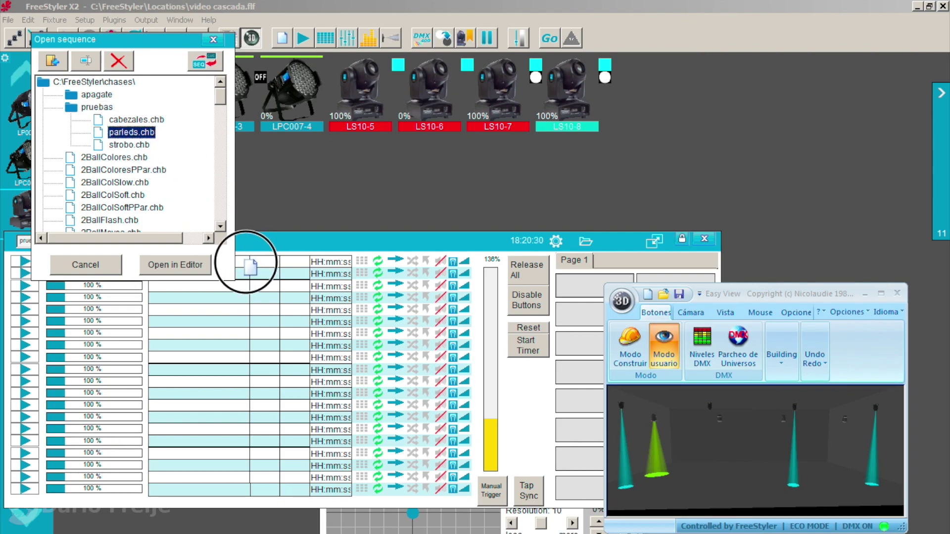
click(250, 272)
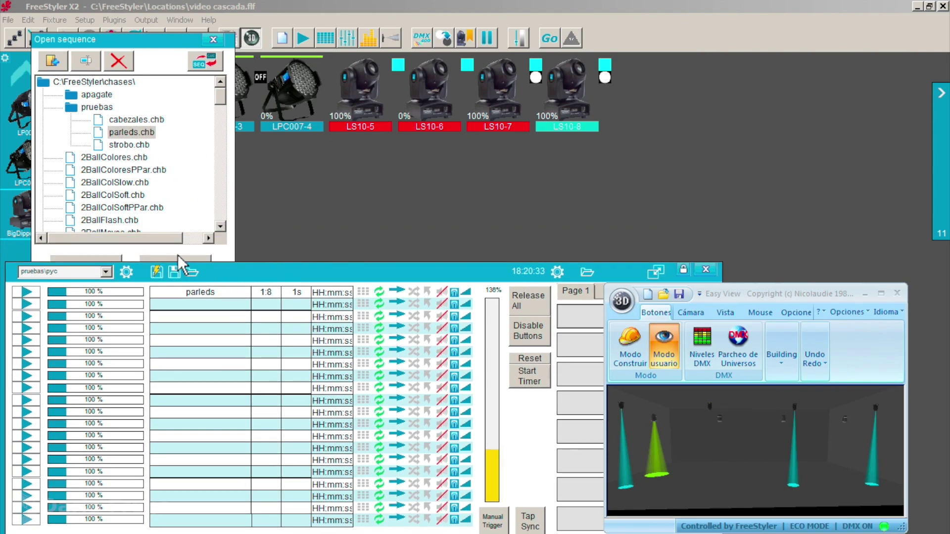
drag(131, 120, 226, 305)
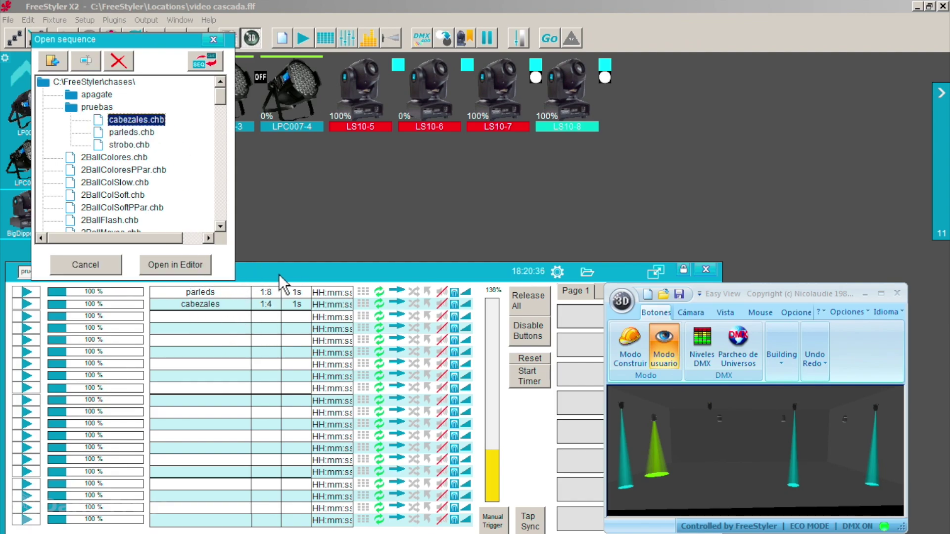
Close the sequence file list and play parleds and cabezales together in the cuelist.
click(216, 40)
drag(309, 269, 346, 227)
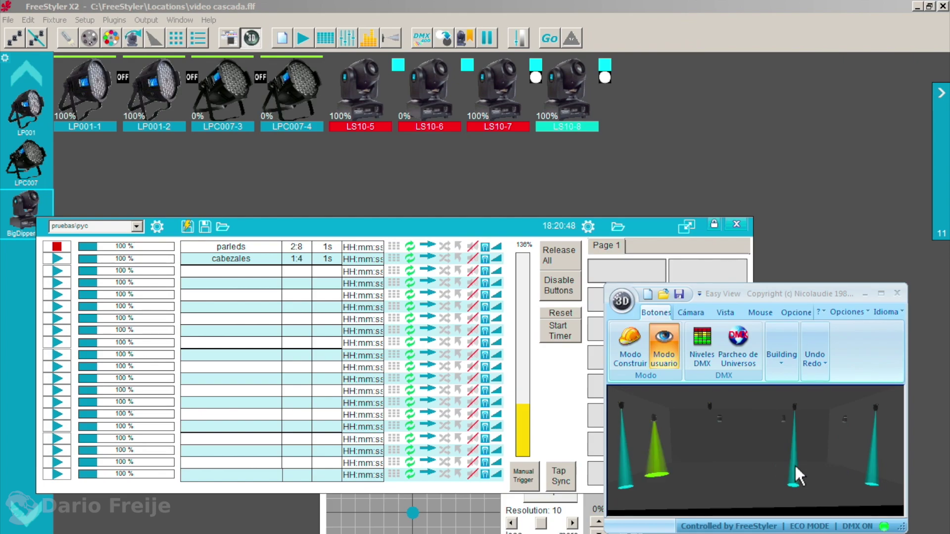
click(61, 260)
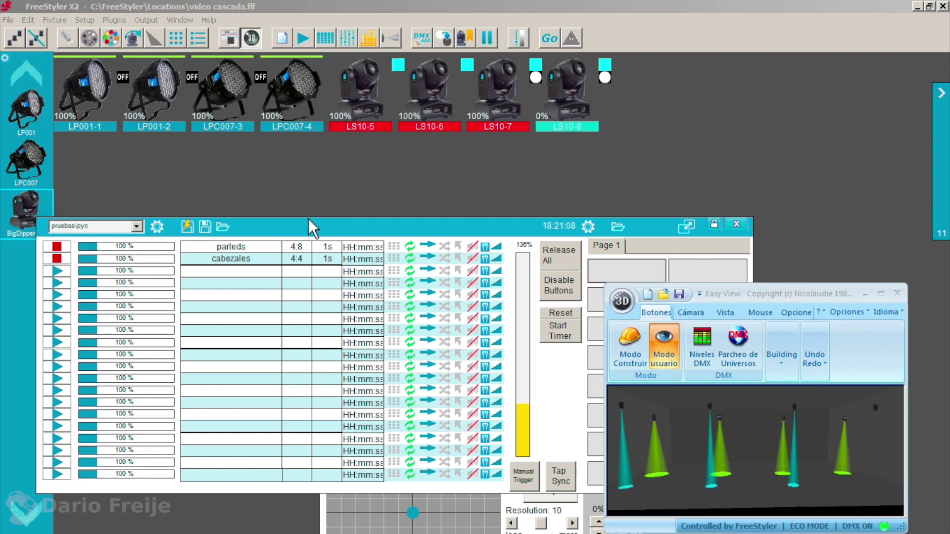
Save the cue with both sequences as pyc.fcf in the pruebas folder, overwriting the existing file.
click(207, 228)
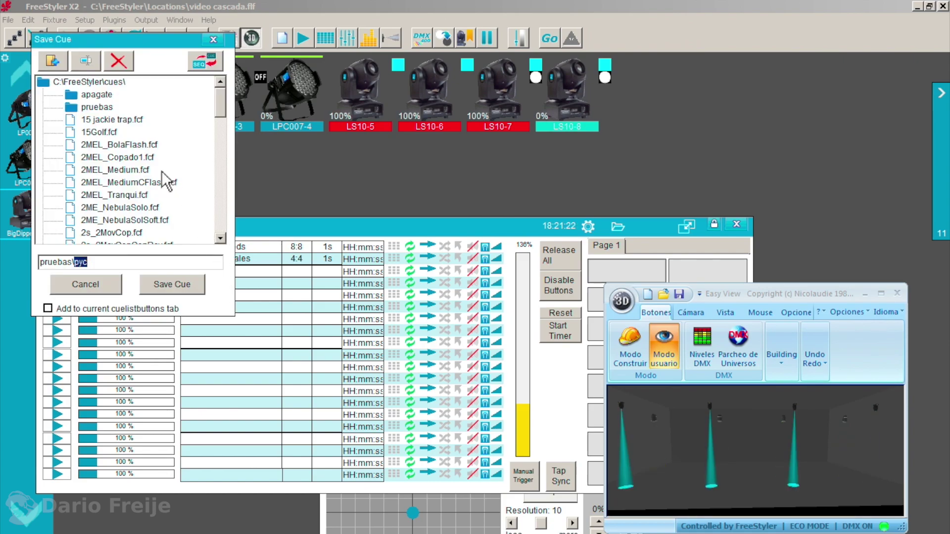
double_click(97, 107)
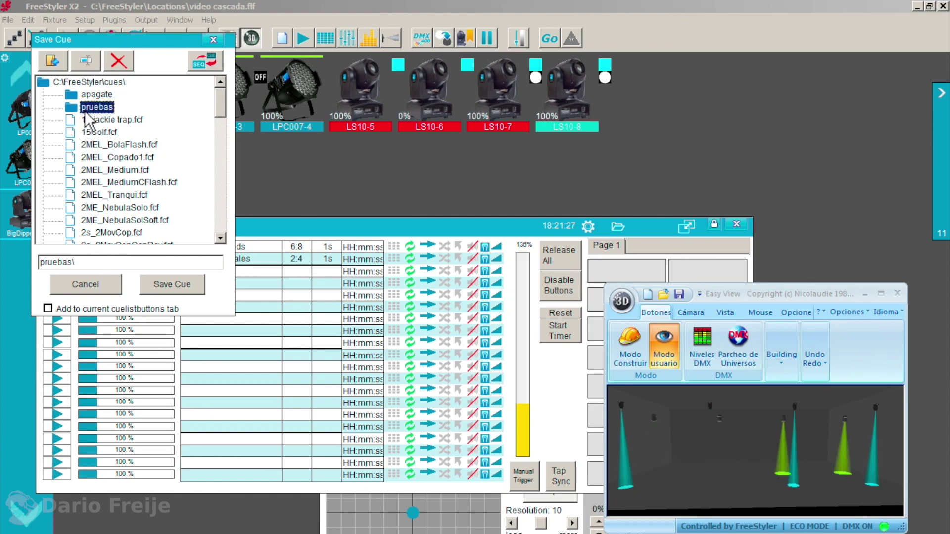
click(121, 119)
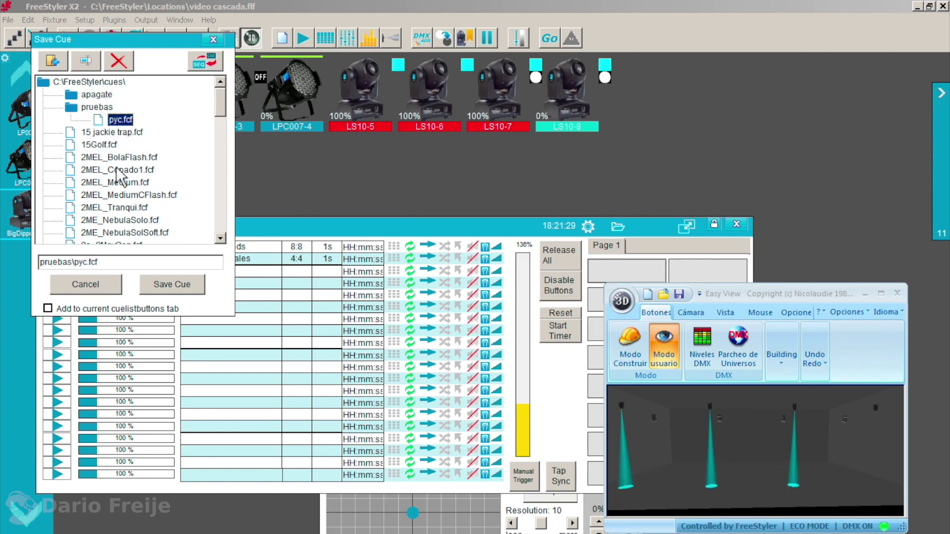
double_click(80, 261)
click(166, 285)
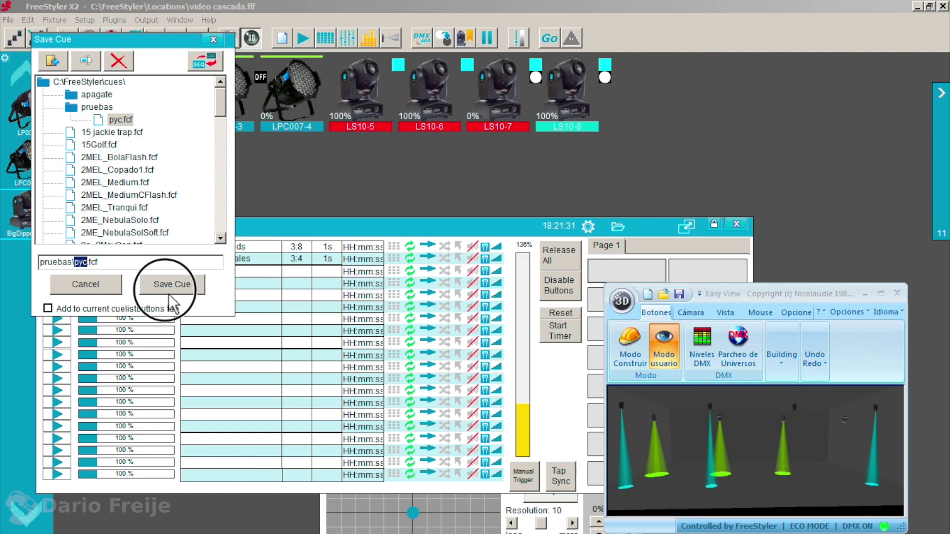
click(489, 319)
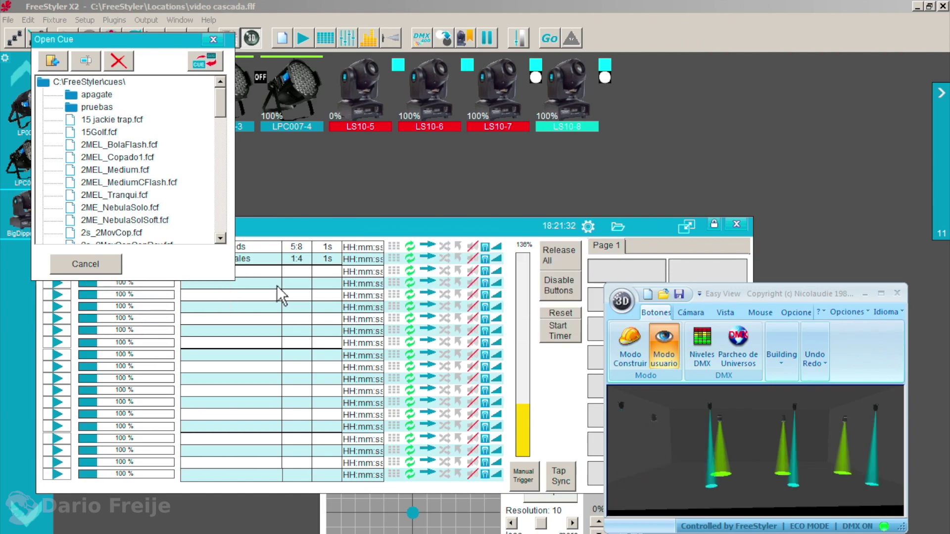
Assign pyc.fcf from the pruebas folder to the first cuelist button on Page 1 and close the cue file list.
click(213, 39)
click(618, 226)
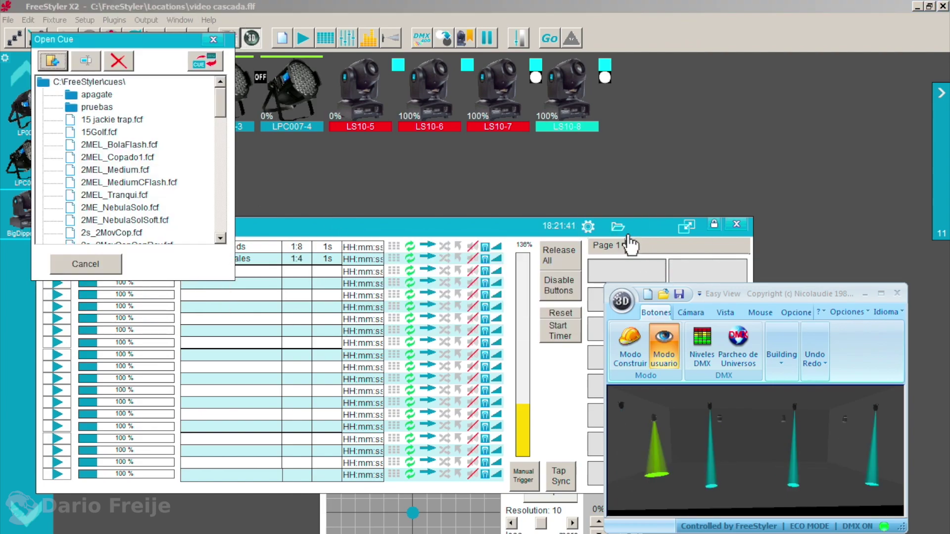
click(97, 107)
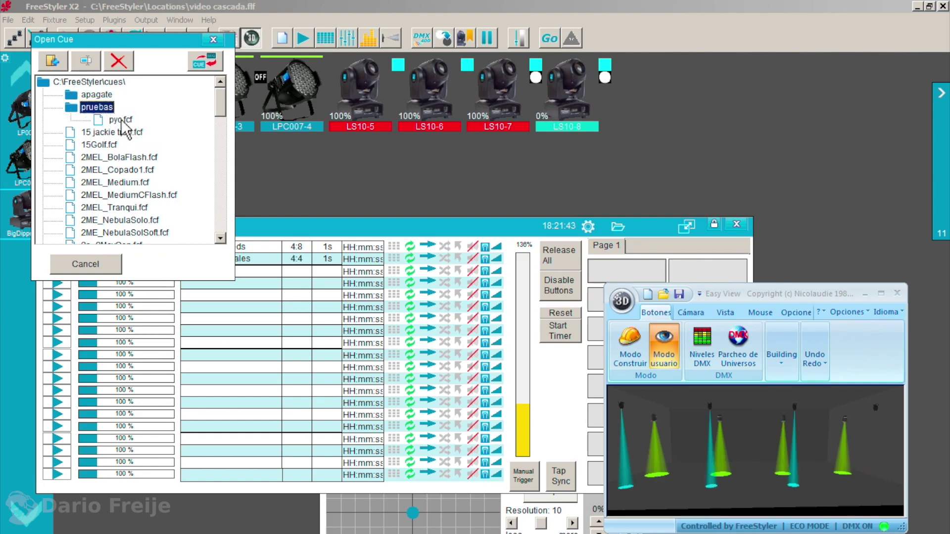
click(121, 120)
drag(127, 126, 628, 273)
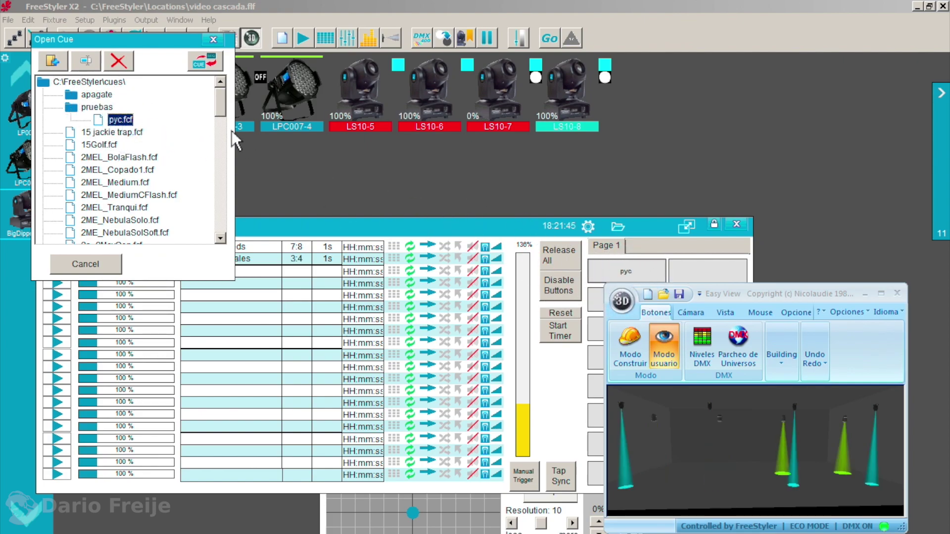
click(217, 62)
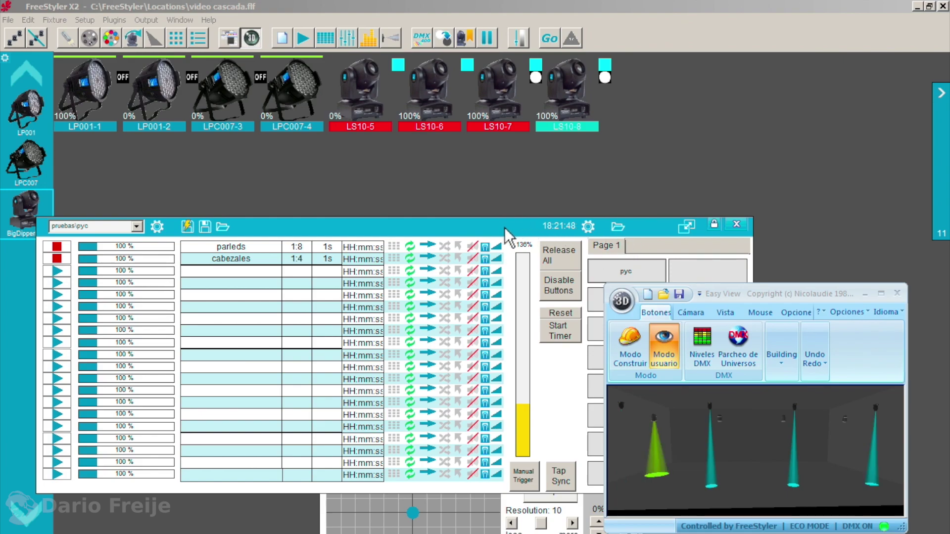
Test the pyc cuelist button by starting and stopping the cue repeatedly.
click(618, 248)
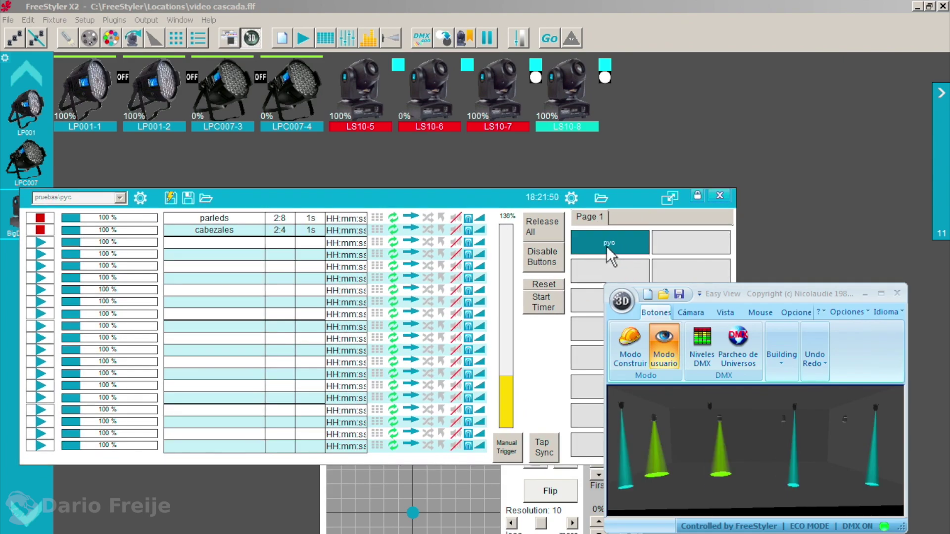
click(607, 247)
click(608, 247)
click(606, 246)
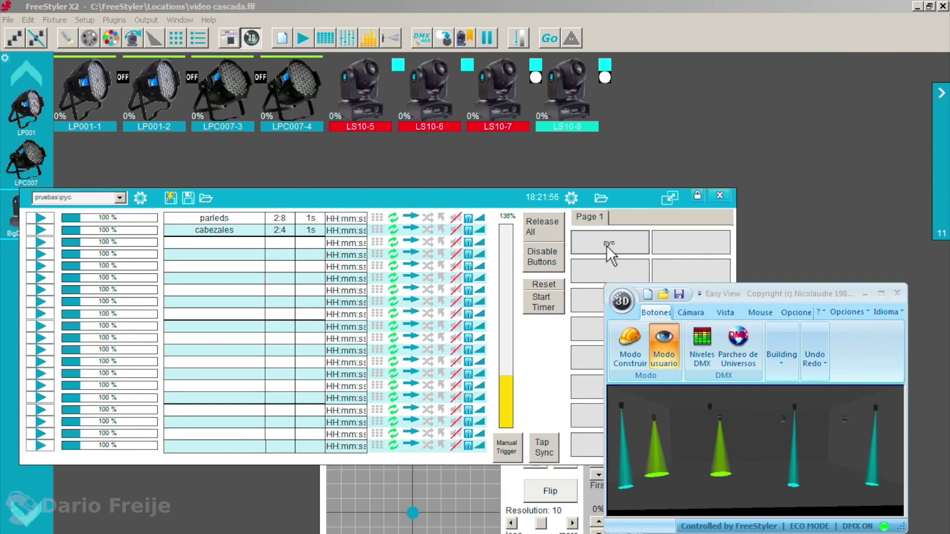
click(606, 245)
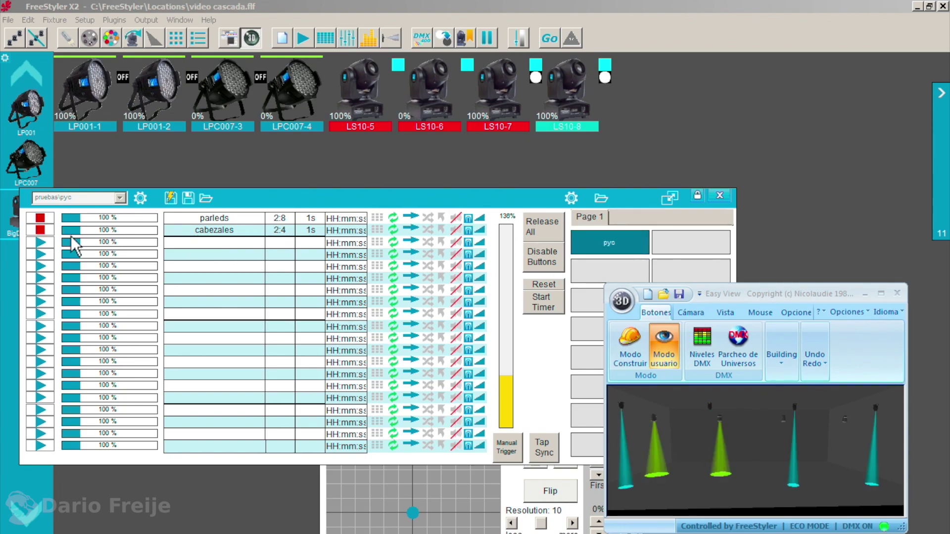
Start and stop the cuelist sequences individually to check the light output in the 3D visualizer.
click(48, 228)
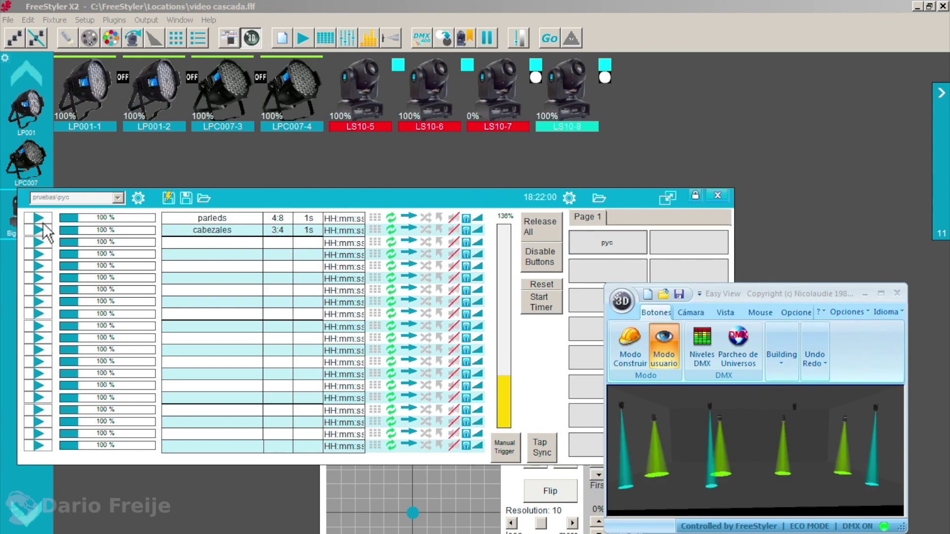
click(44, 223)
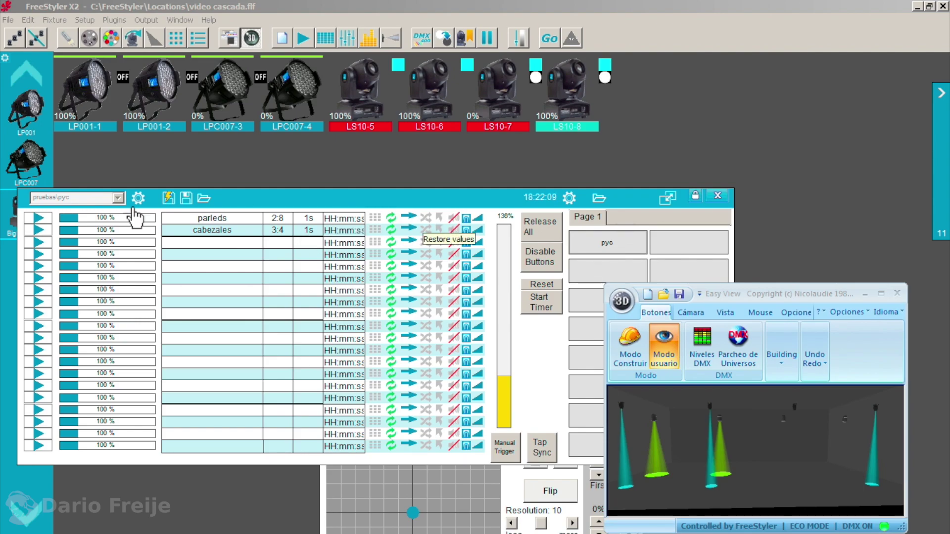
click(45, 222)
click(44, 222)
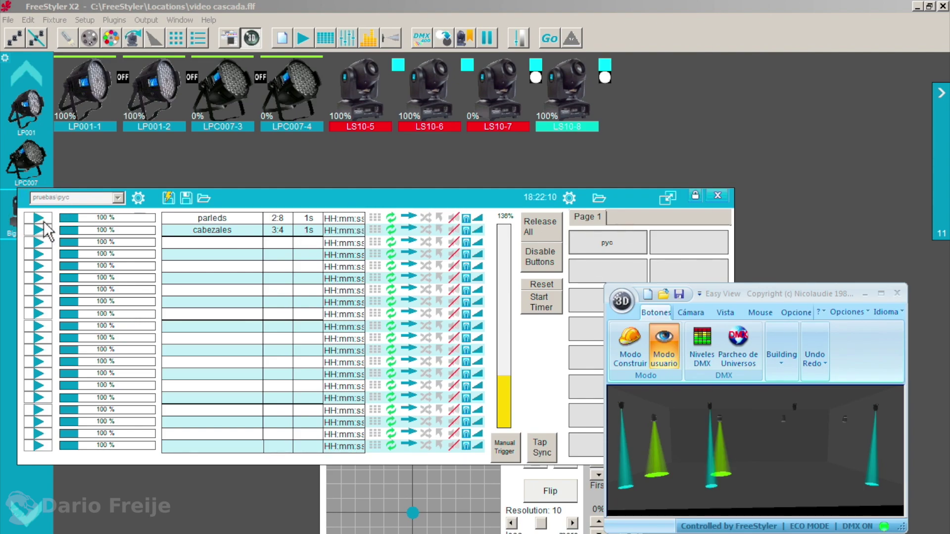
Enable Restore values for the parleds and cabezales sequences and quick-save the pyc cue.
click(440, 223)
click(168, 198)
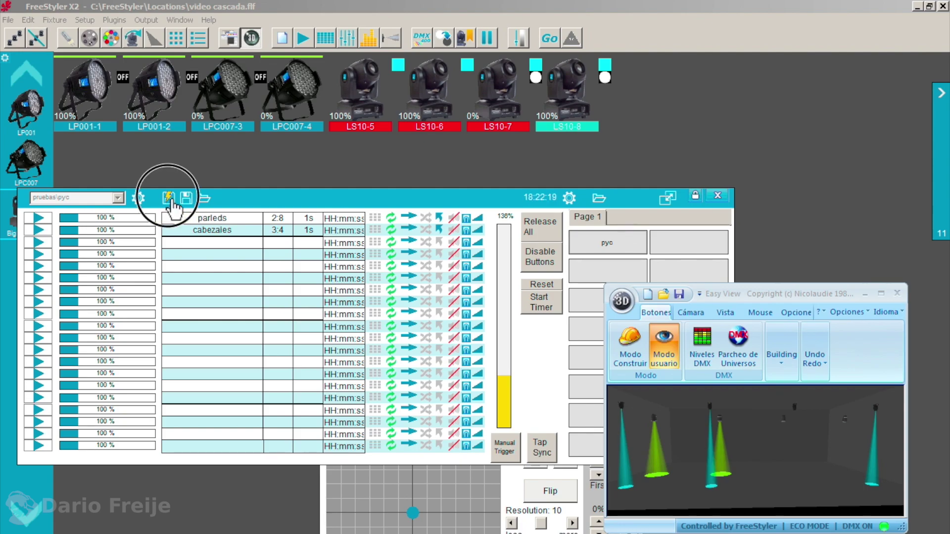
Check the Restore values behavior by running and stopping parleds and cabezales separately and through the pyc cuelist button.
click(38, 222)
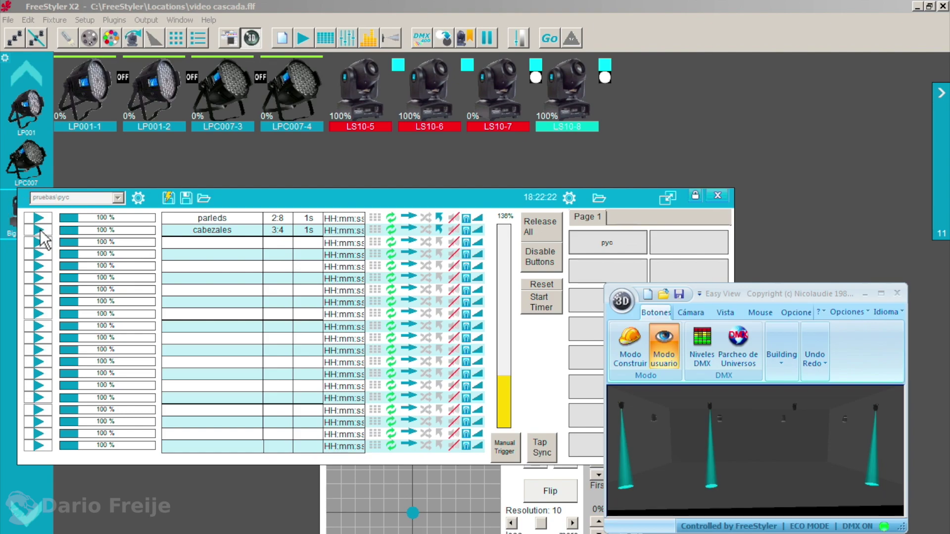
click(40, 230)
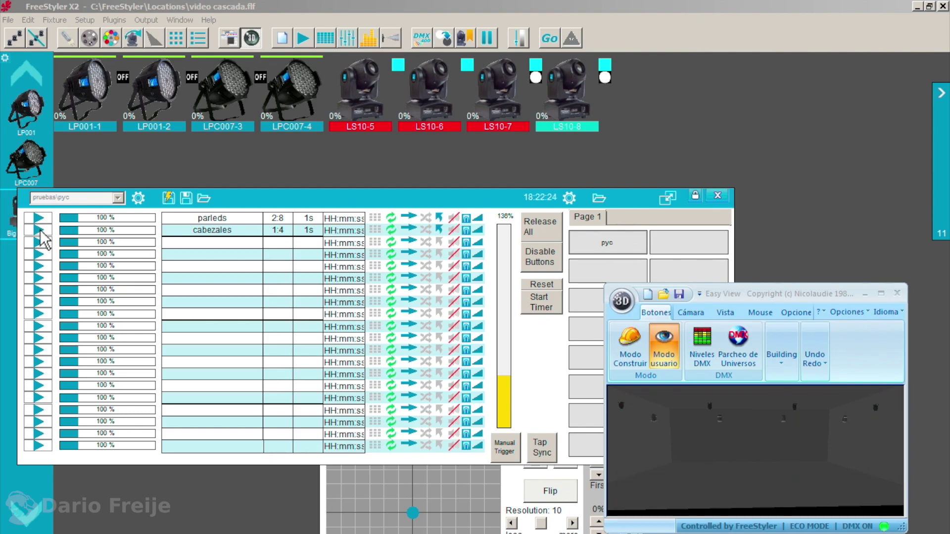
click(40, 231)
click(39, 222)
click(40, 231)
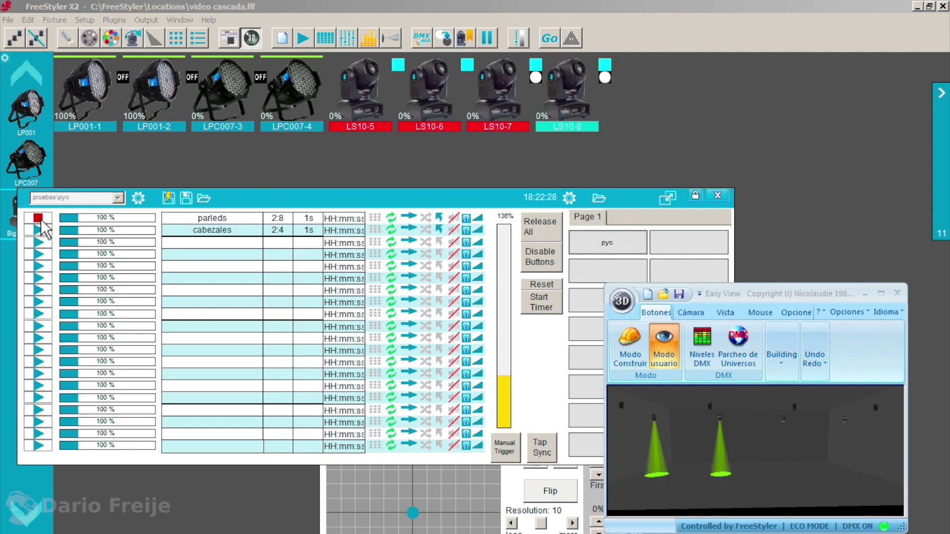
click(606, 247)
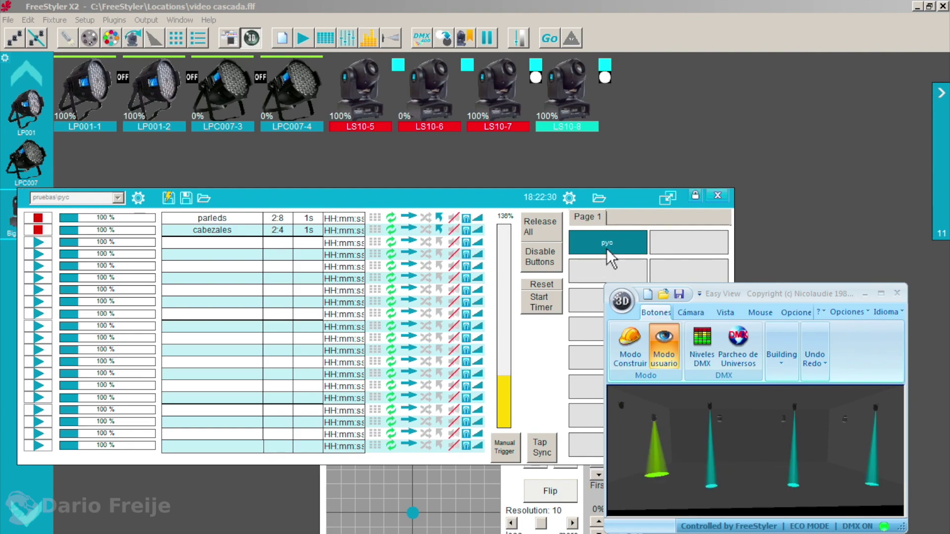
click(606, 248)
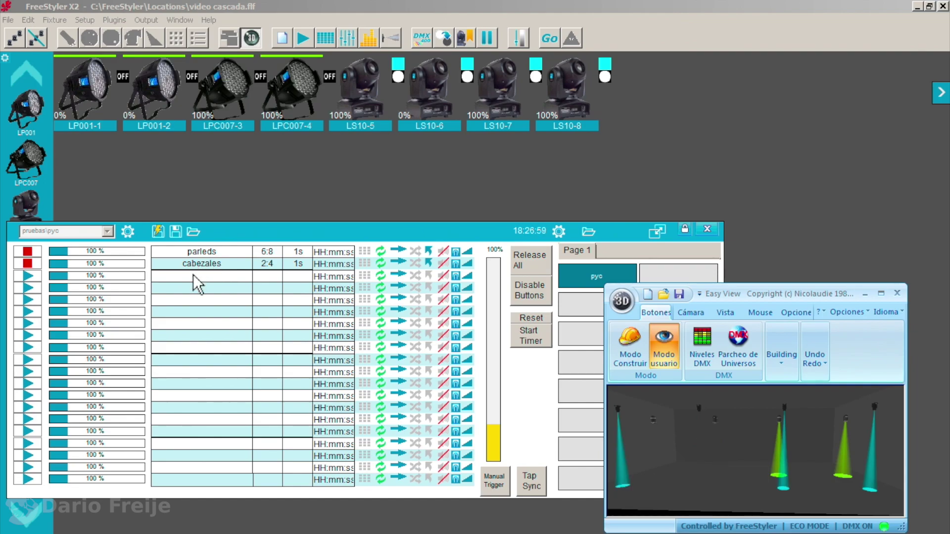
Turn off Cue Multiselect always enabled and turn on Loop all sequences in the cuelist options.
click(128, 233)
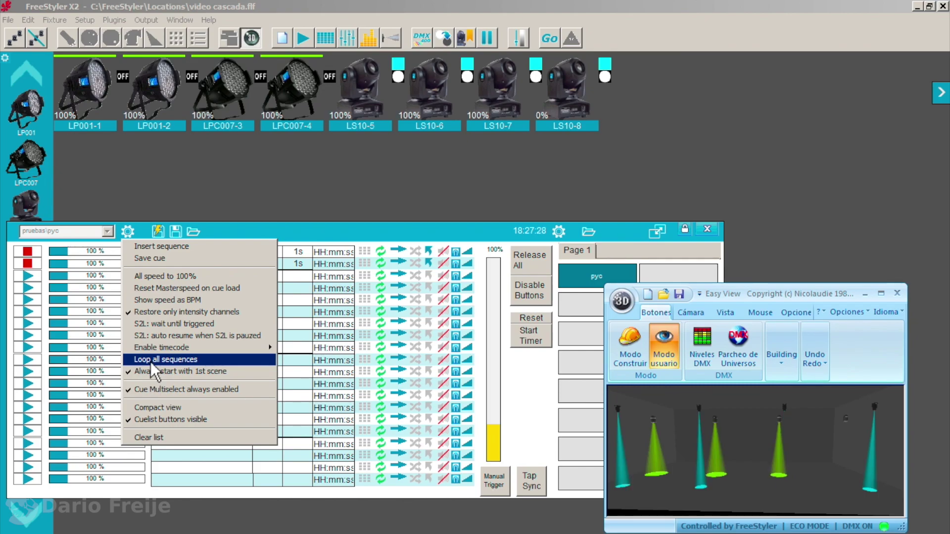
click(143, 389)
click(128, 231)
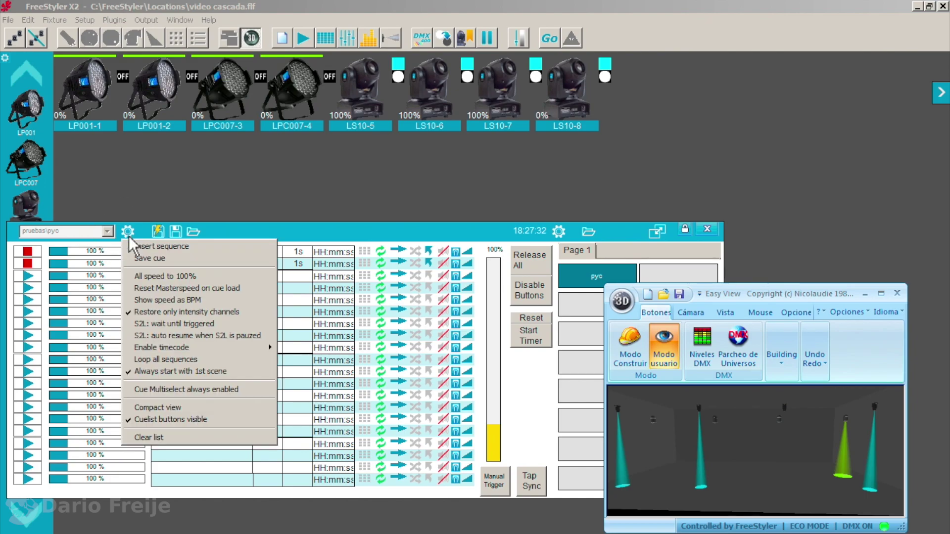
click(159, 371)
Switch playback between parleds and cabezales to check how single selection behaves in the cuelist.
click(27, 251)
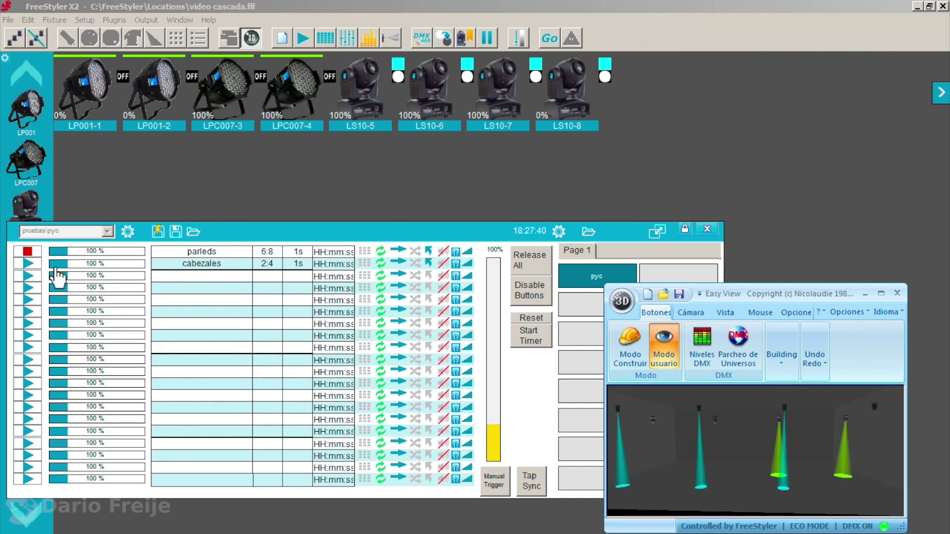
click(29, 264)
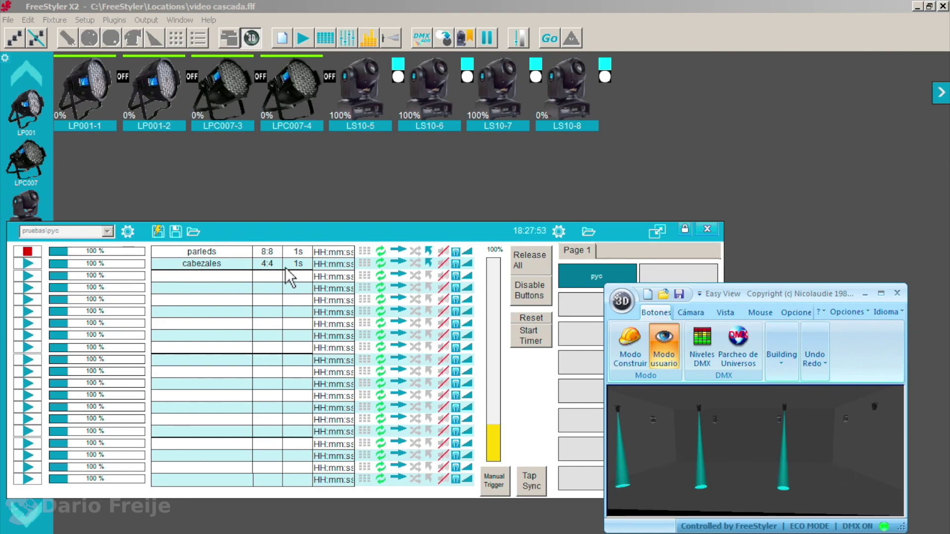
click(39, 264)
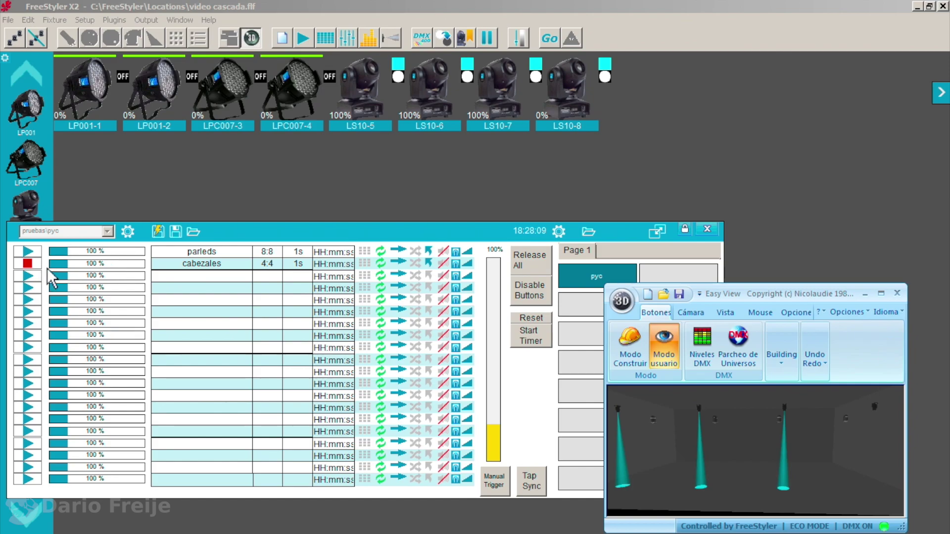
Turn off Loop all sequences and turn Cue Multiselect always enabled back on in the cuelist options.
click(127, 231)
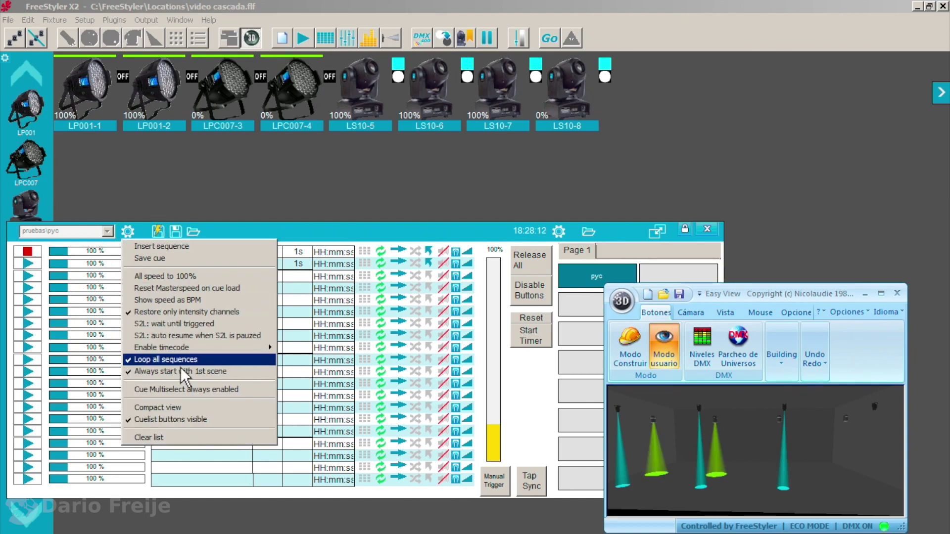
click(149, 360)
click(128, 231)
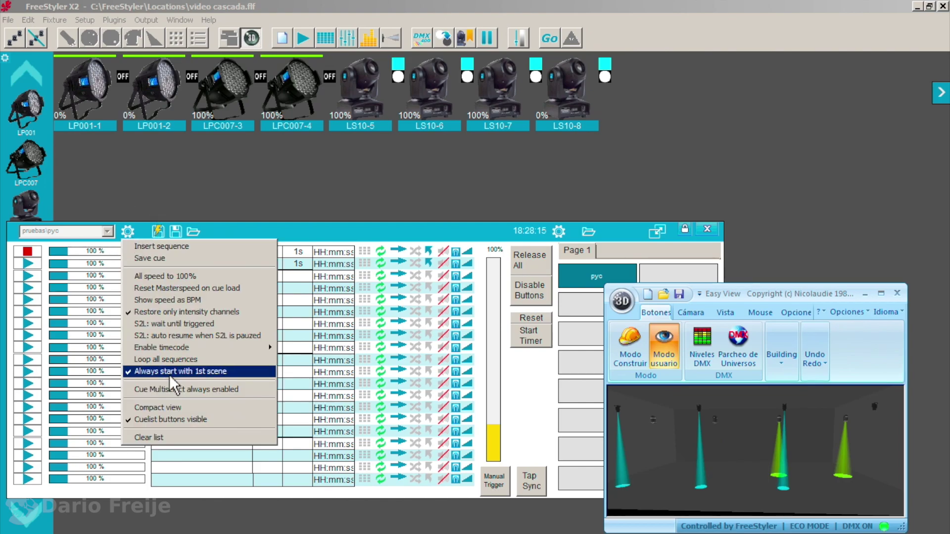
click(157, 392)
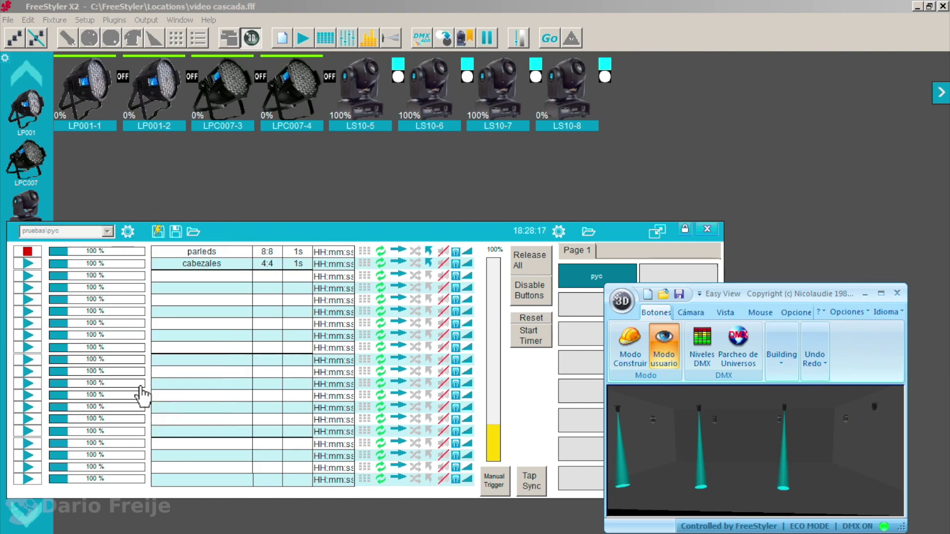